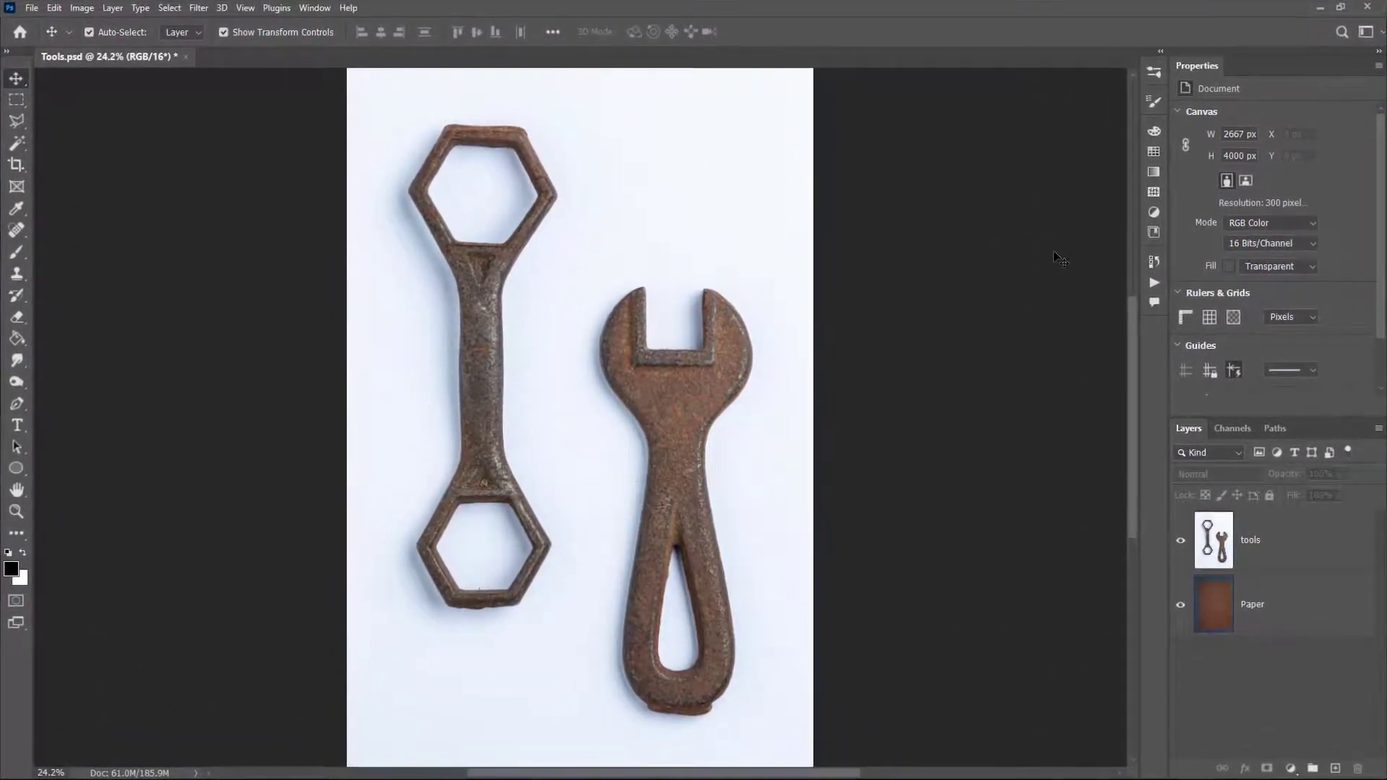
Check the paper underneath, then mask the tools layer via Select Subject, keeping only wrench and spanner.
click(1181, 541)
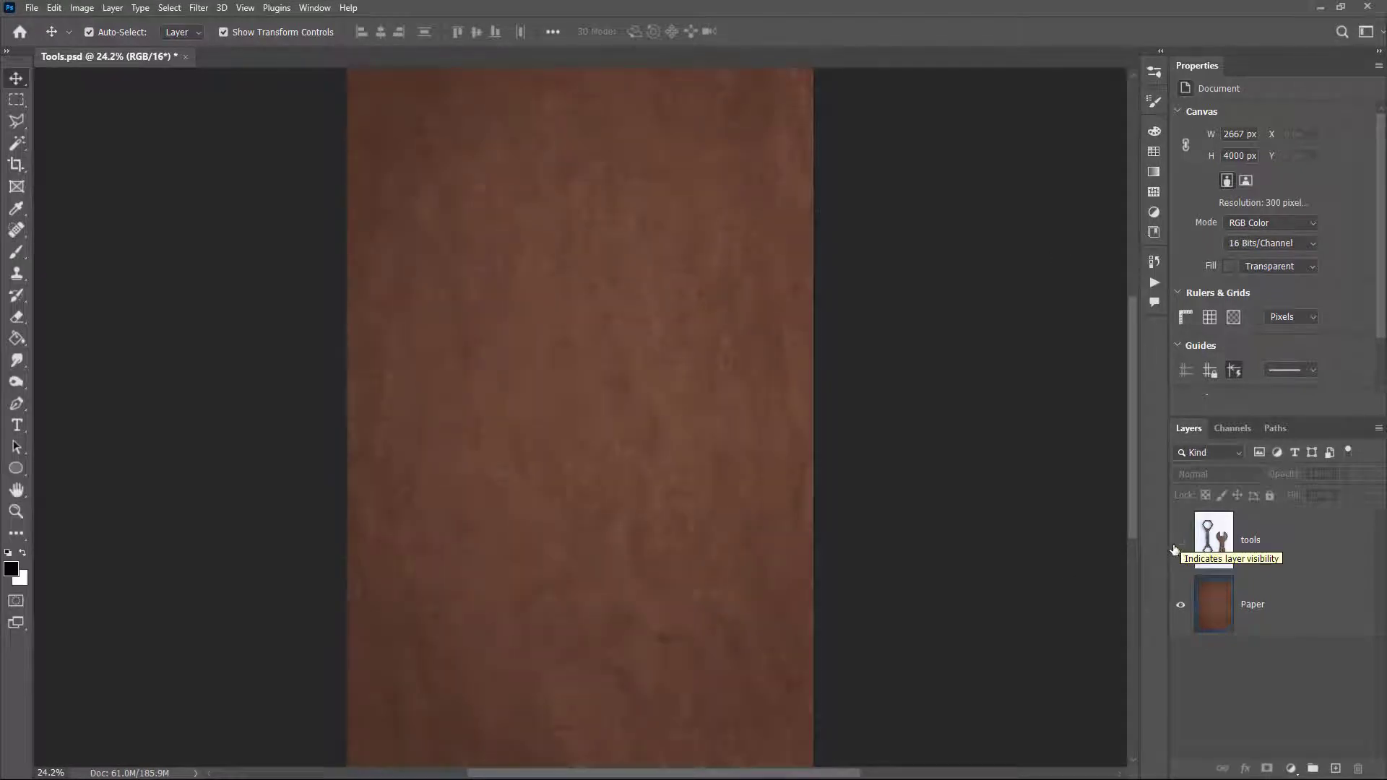
click(1181, 543)
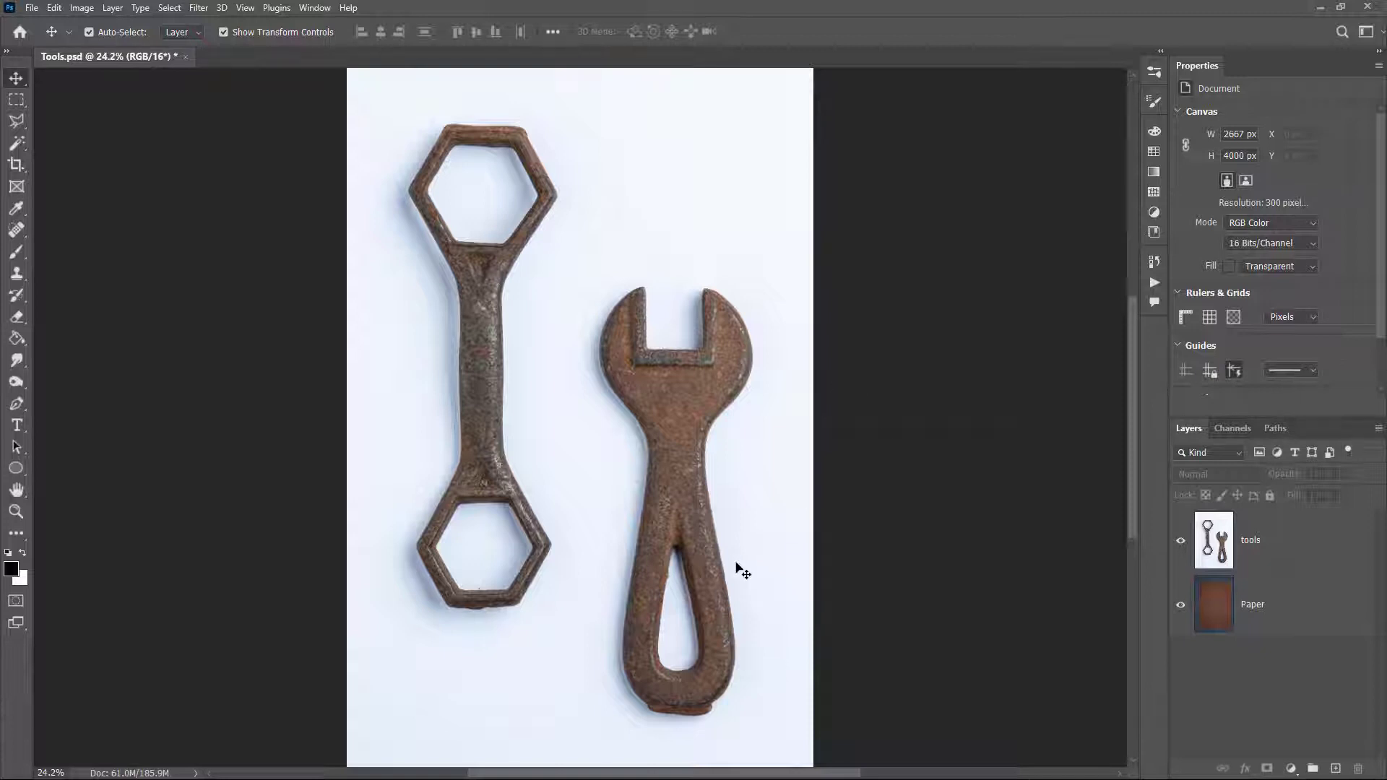
click(1304, 547)
click(168, 7)
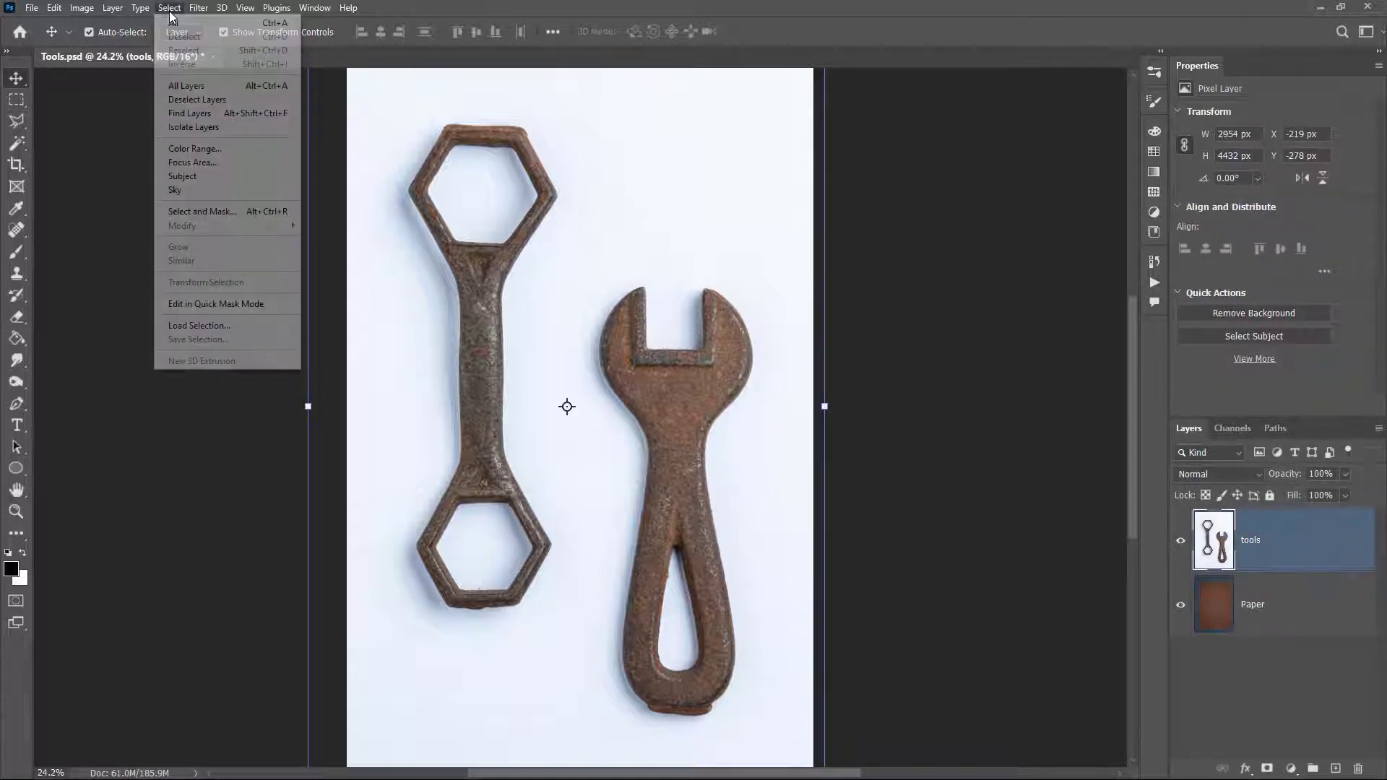
click(190, 180)
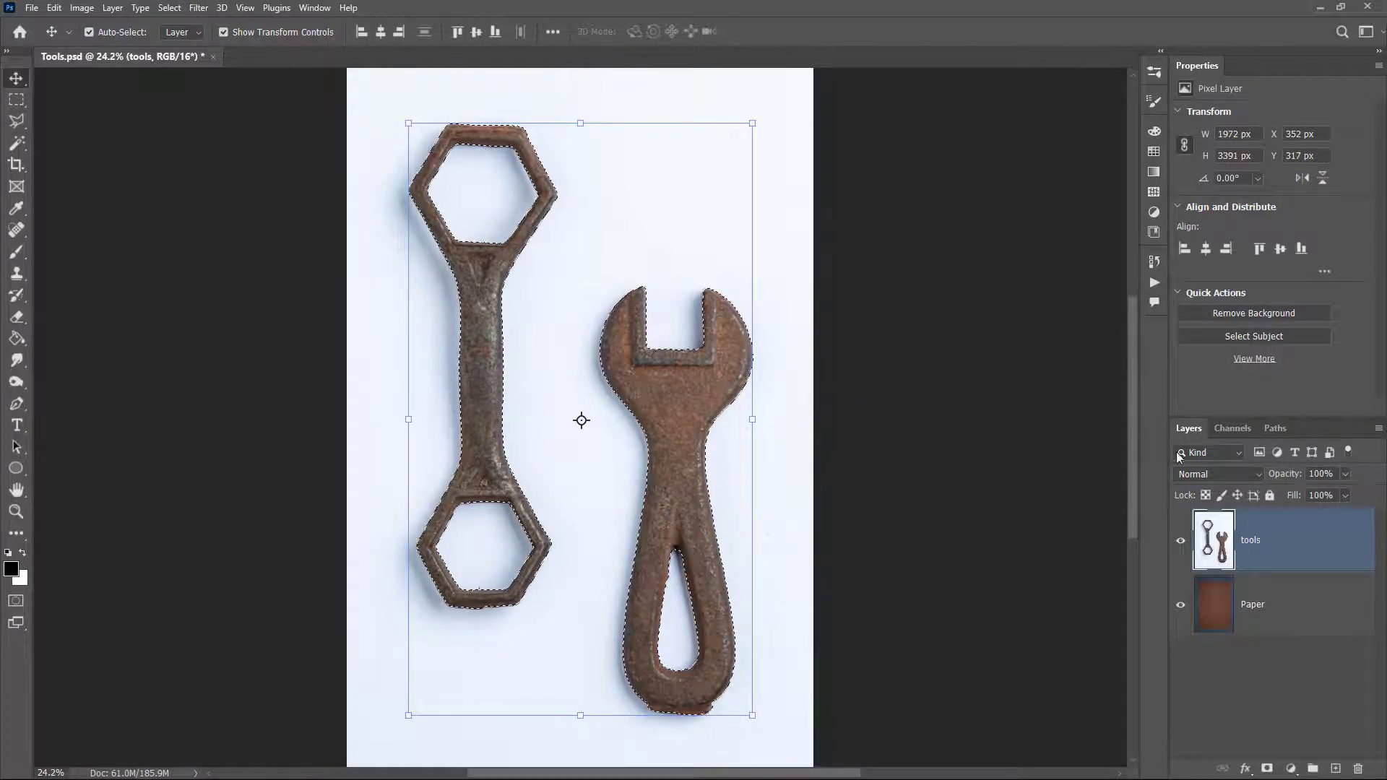
click(1267, 767)
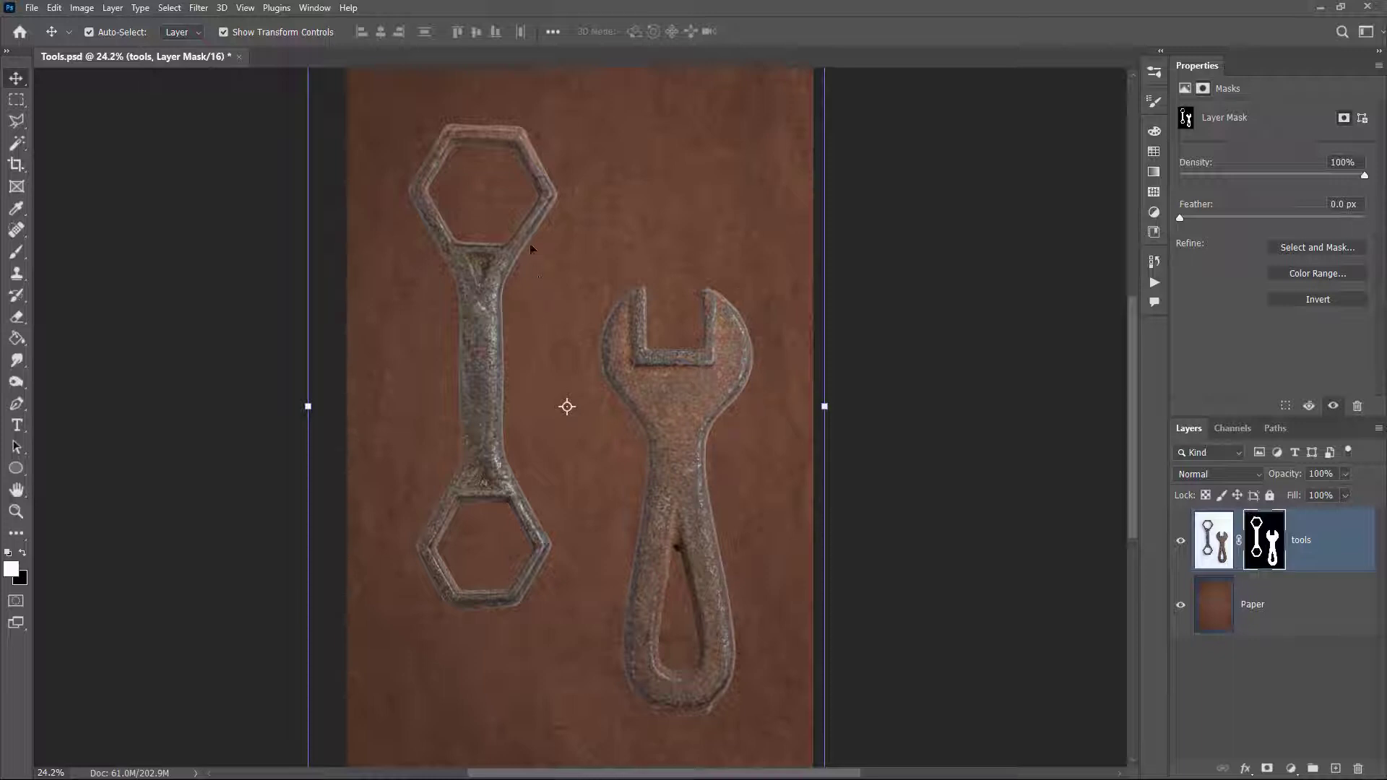
Toggle the tools mask off and on, undo it, and turn off Show Transform Controls.
right_click(1264, 545)
click(1289, 554)
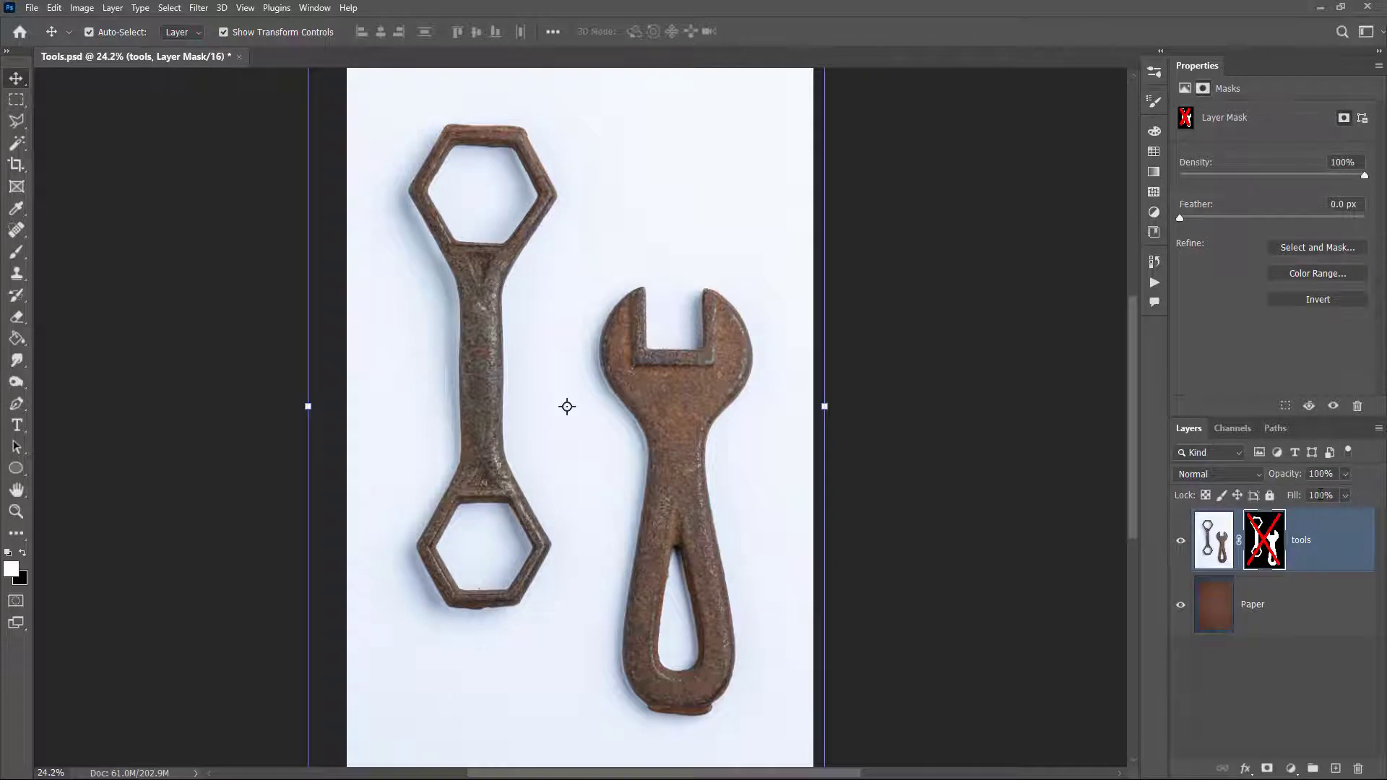
shift+click(1263, 540)
key(ctrl+z)
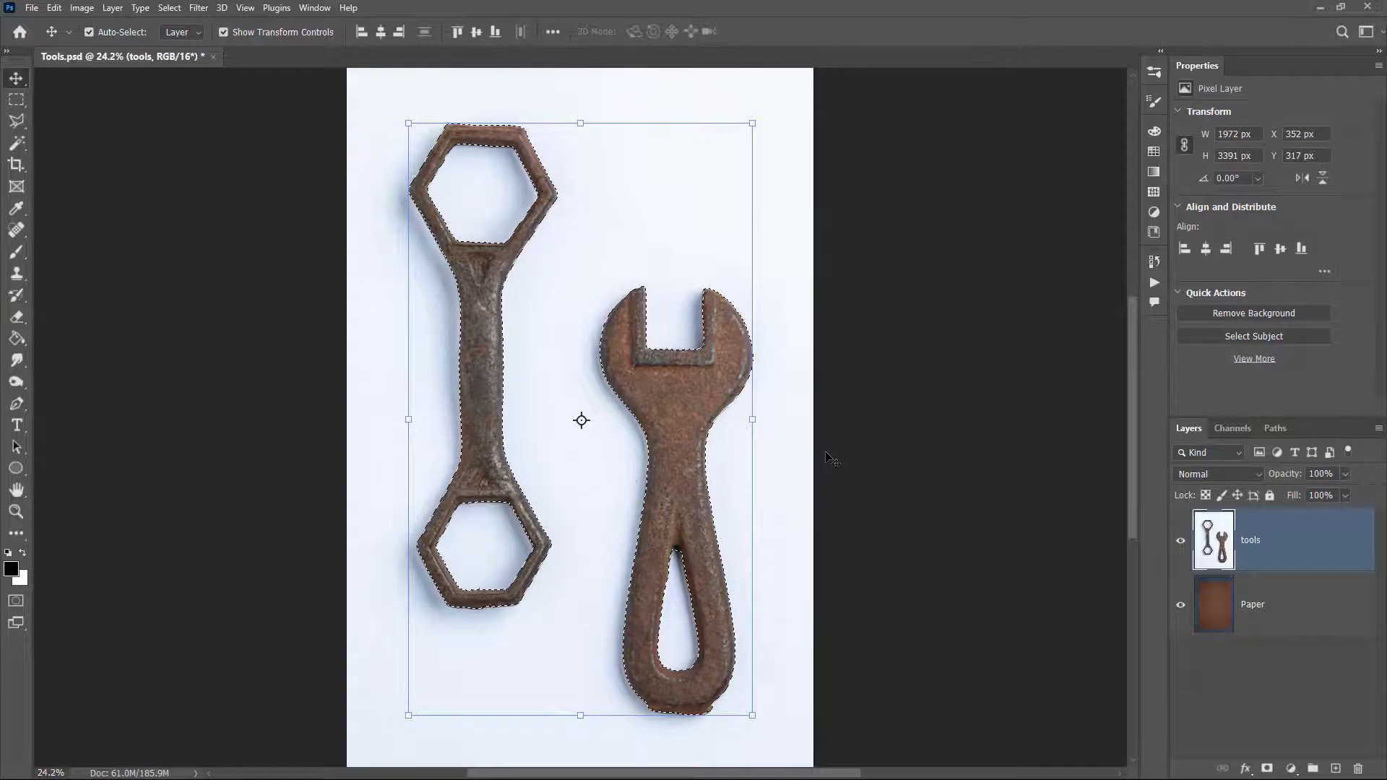
click(238, 31)
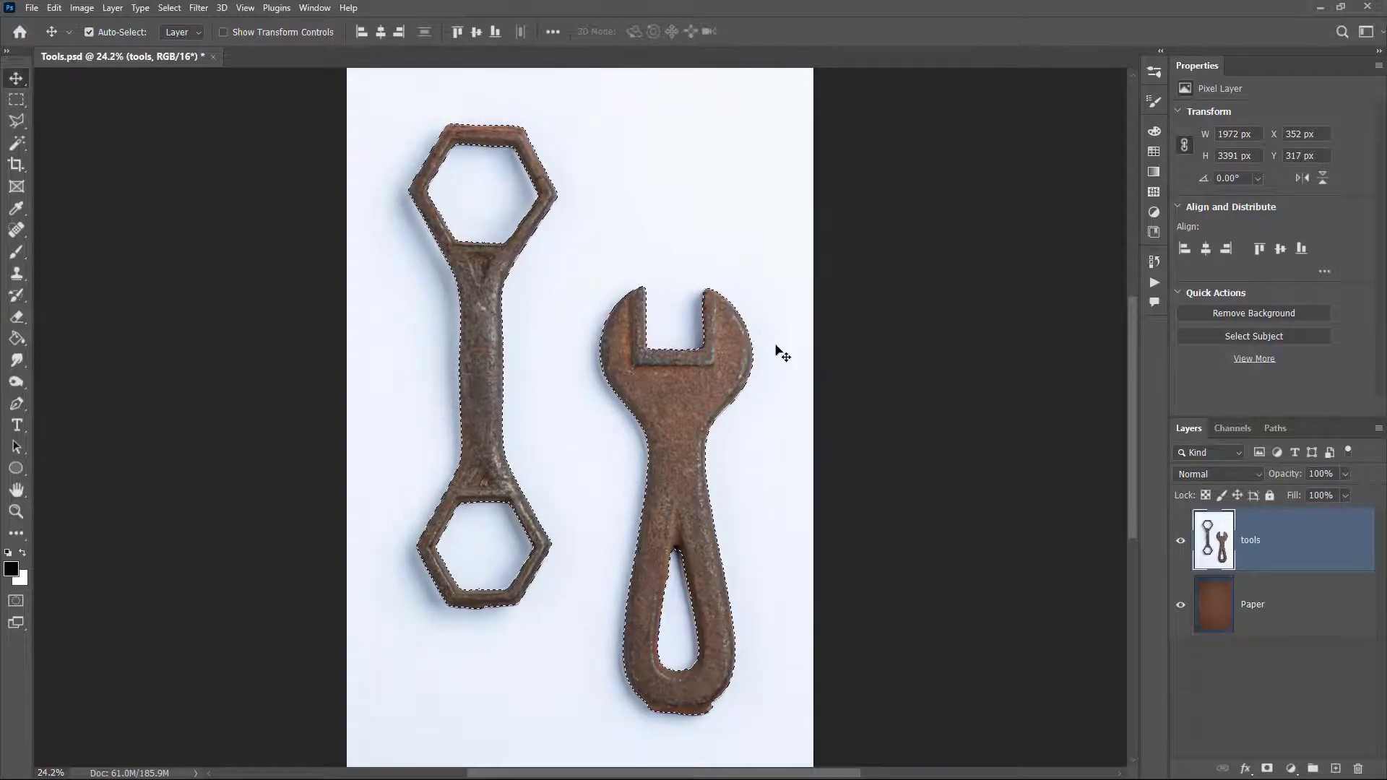
click(168, 8)
Open Select and Mask and switch the preview to Black & White (K) view.
click(206, 211)
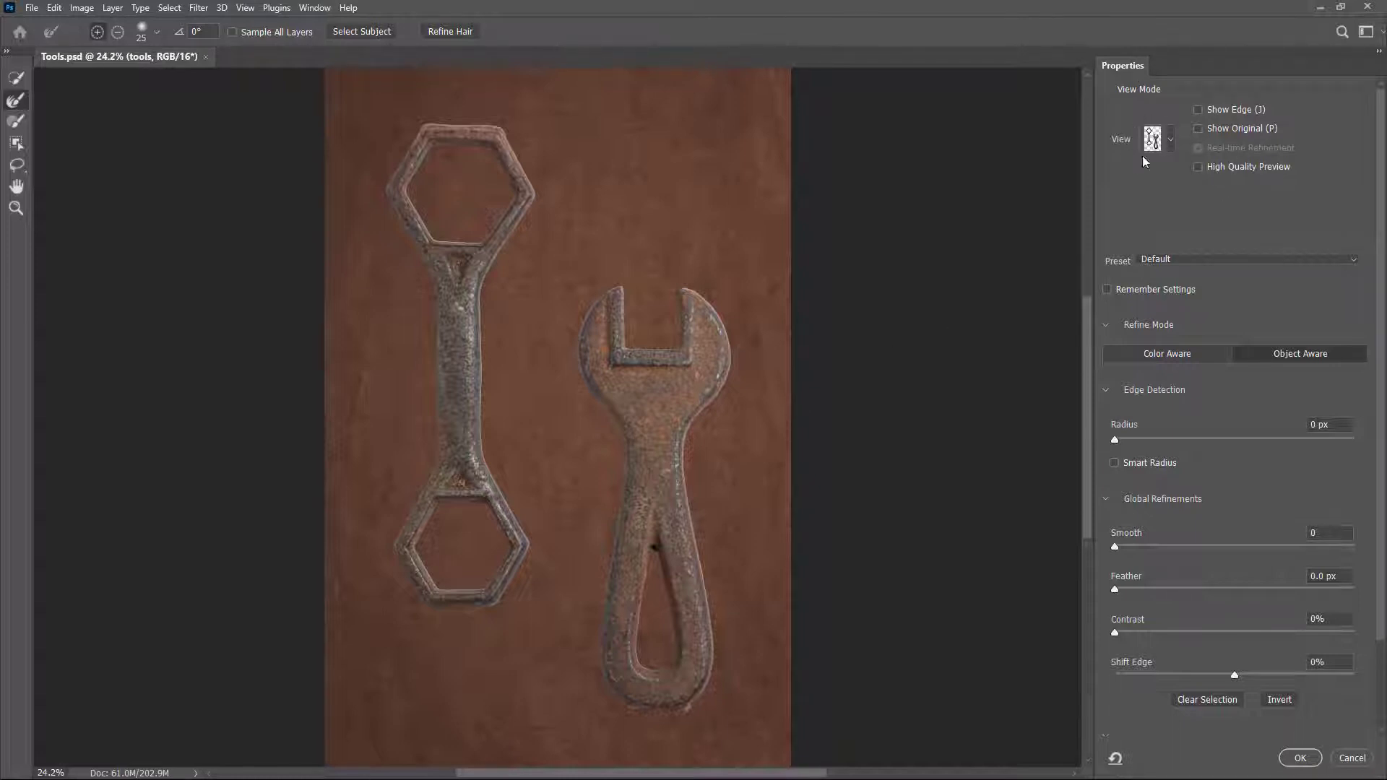
click(1170, 142)
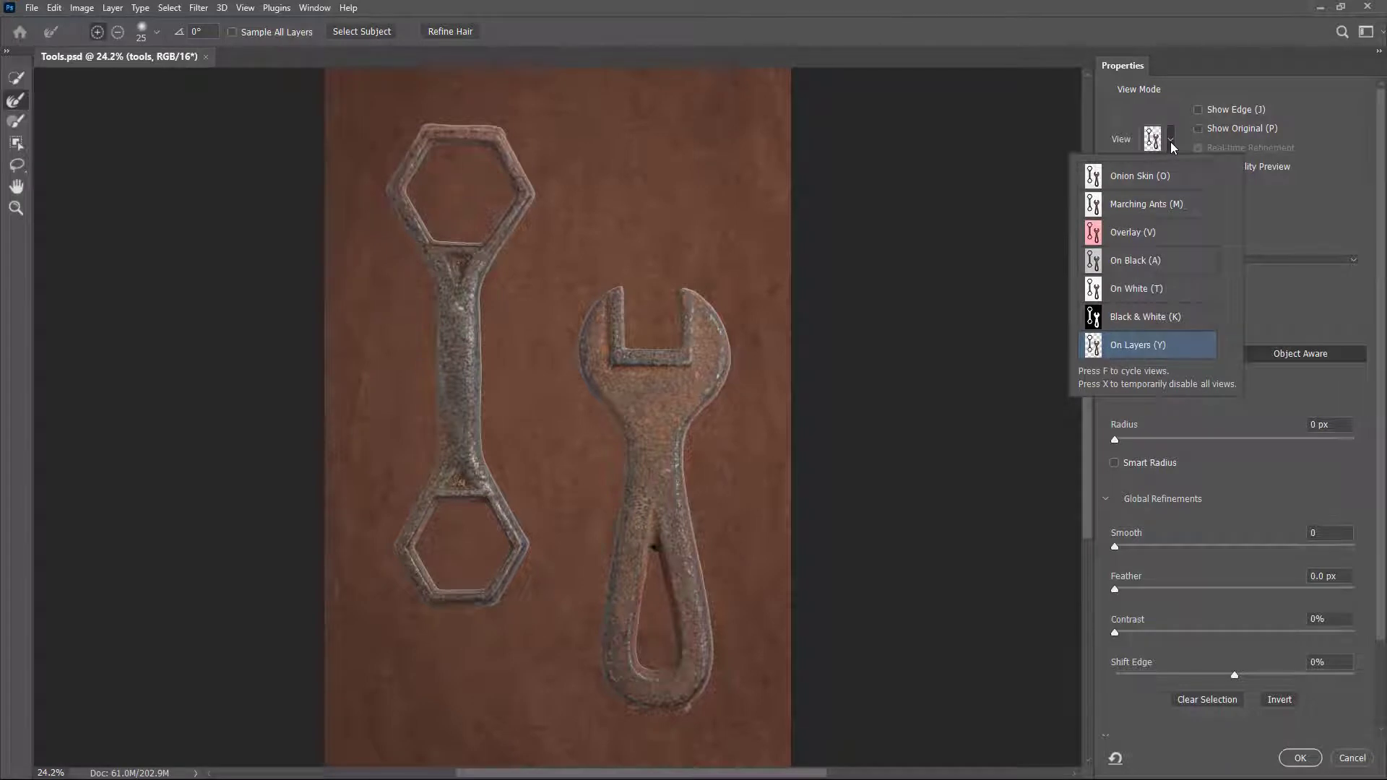
mouse_move(1144, 317)
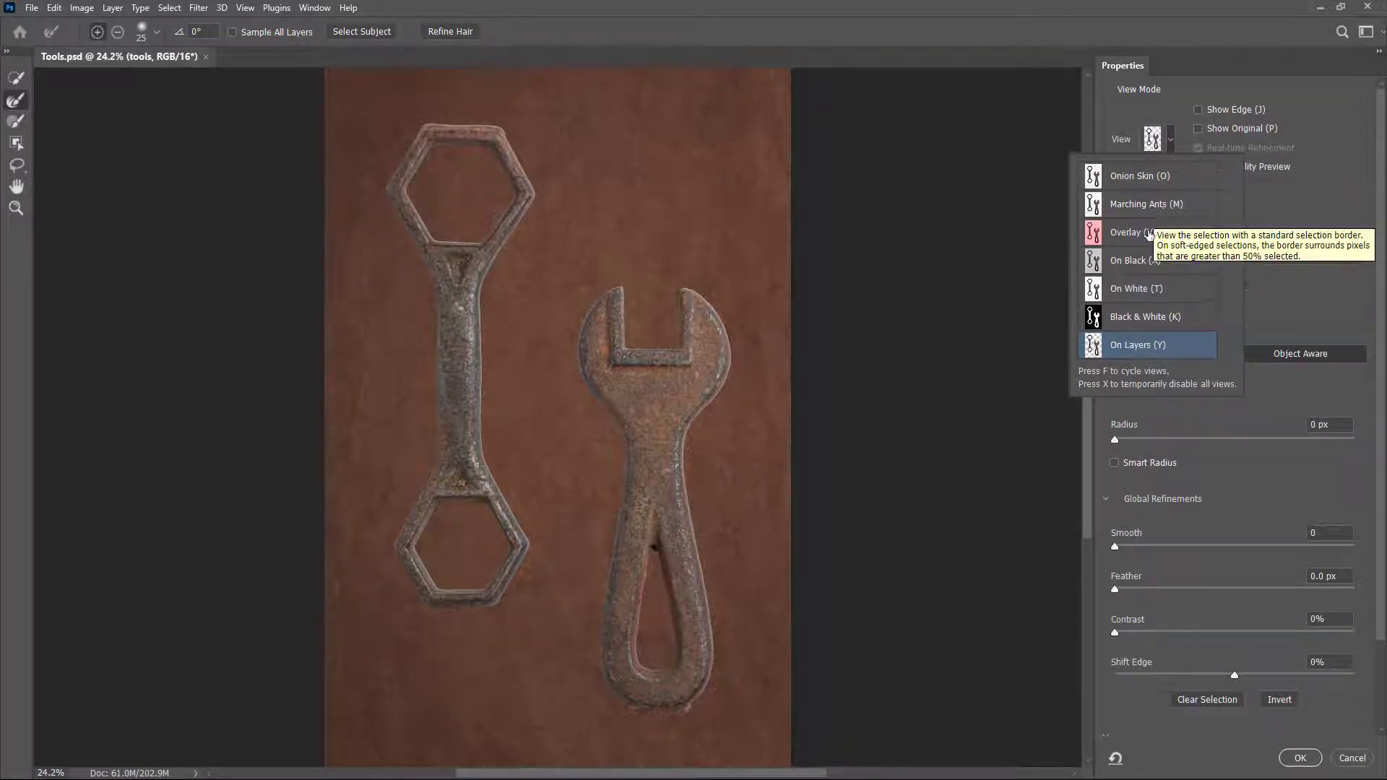
click(1160, 317)
click(982, 306)
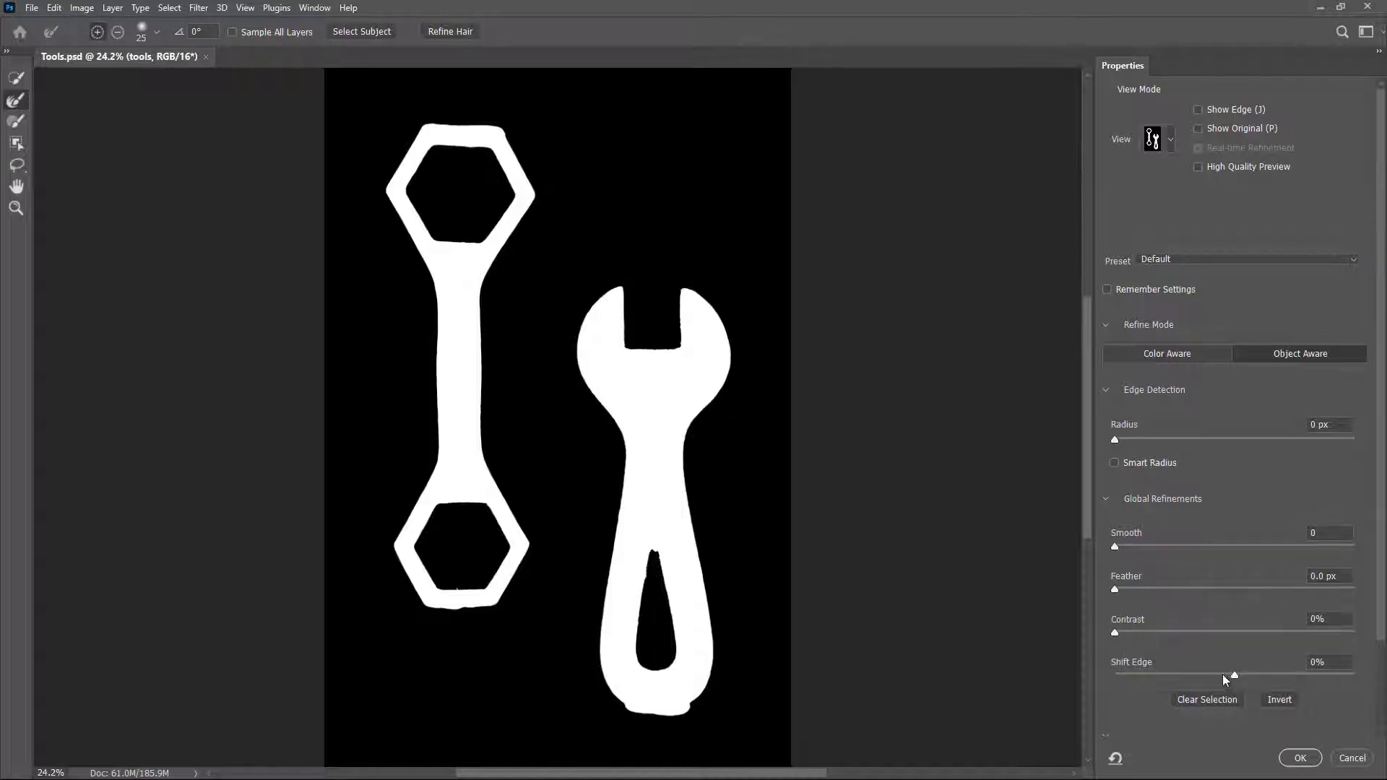
Raise Feather to 36.7 px and test Shift Edge, leaving it near +1%.
mouse_move(1234, 676)
mouse_down()
mouse_move(1303, 675)
mouse_move(1079, 679)
mouse_move(1326, 679)
mouse_move(1237, 673)
mouse_up()
drag(1141, 581, 1174, 590)
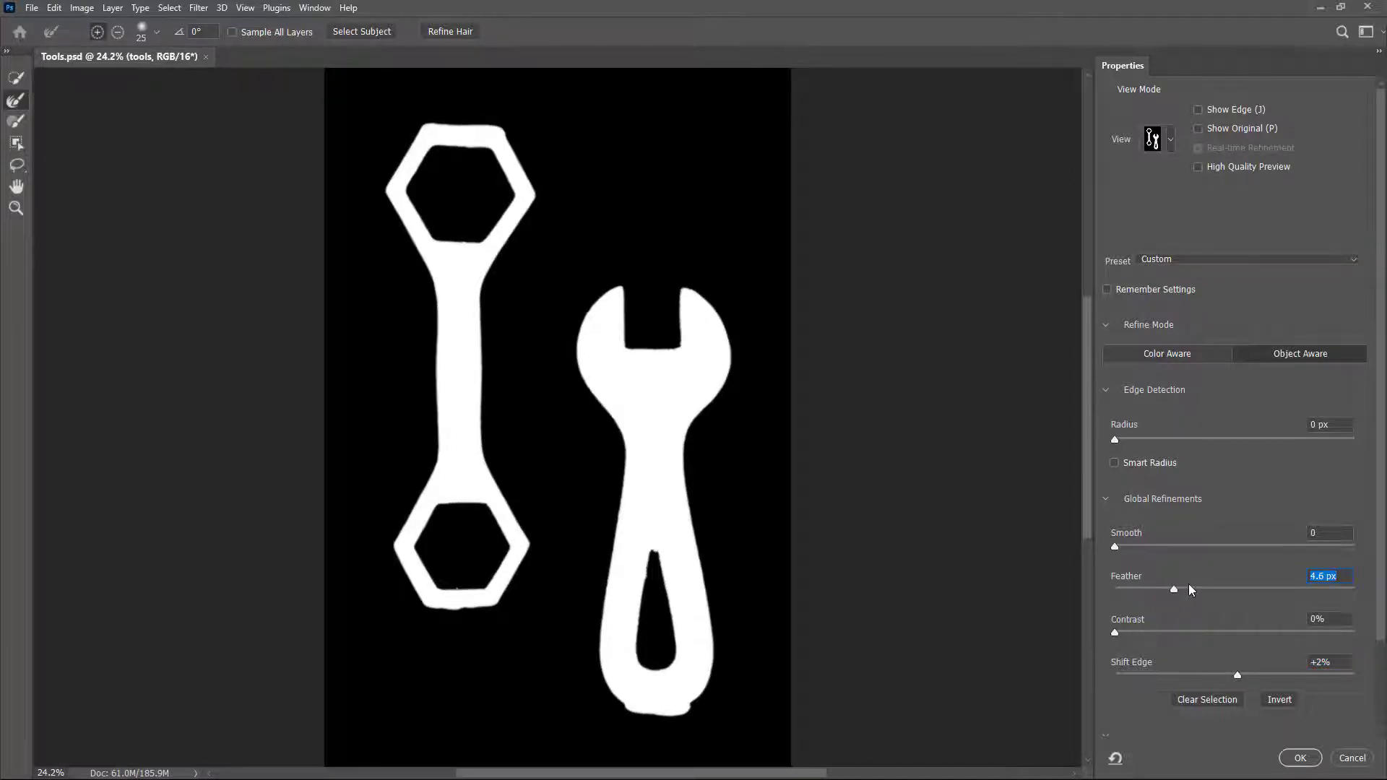
drag(1199, 589, 1216, 589)
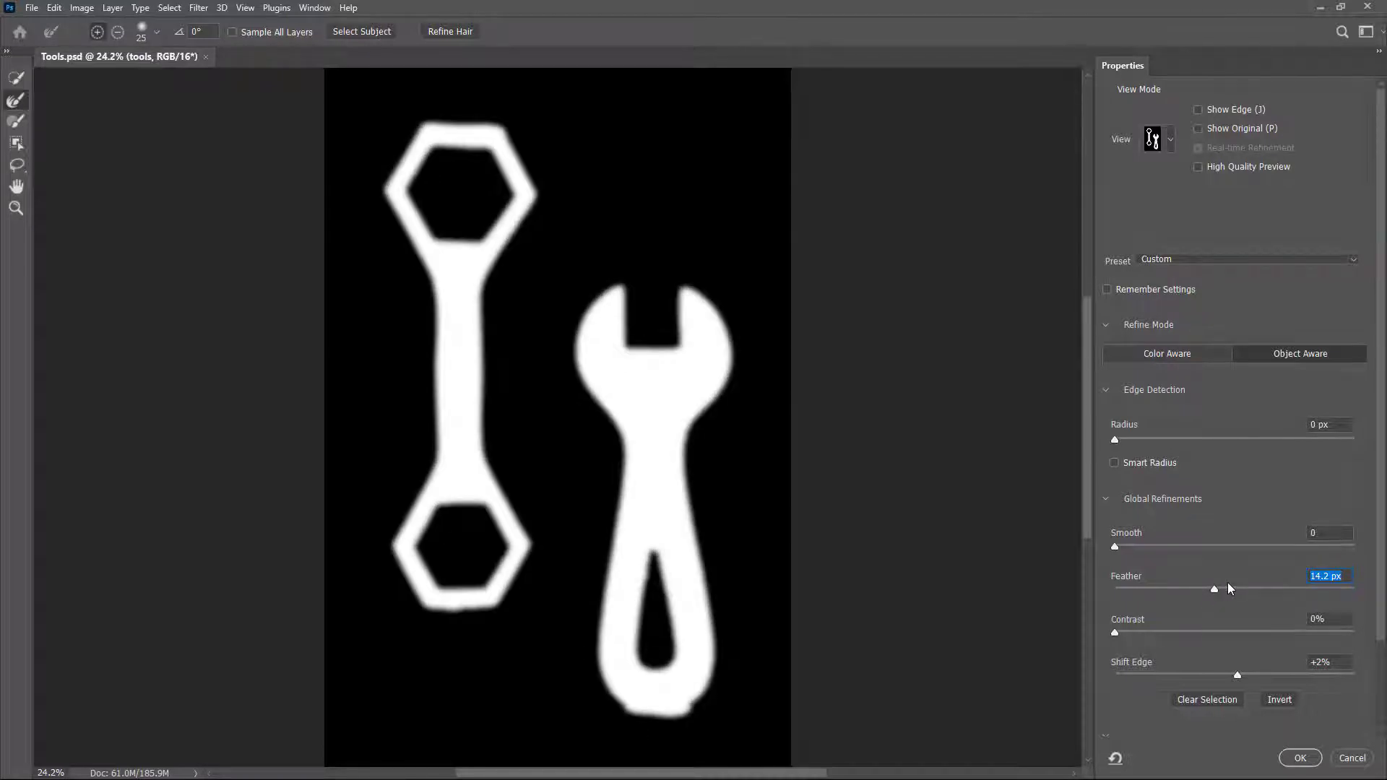
drag(1214, 589, 1234, 591)
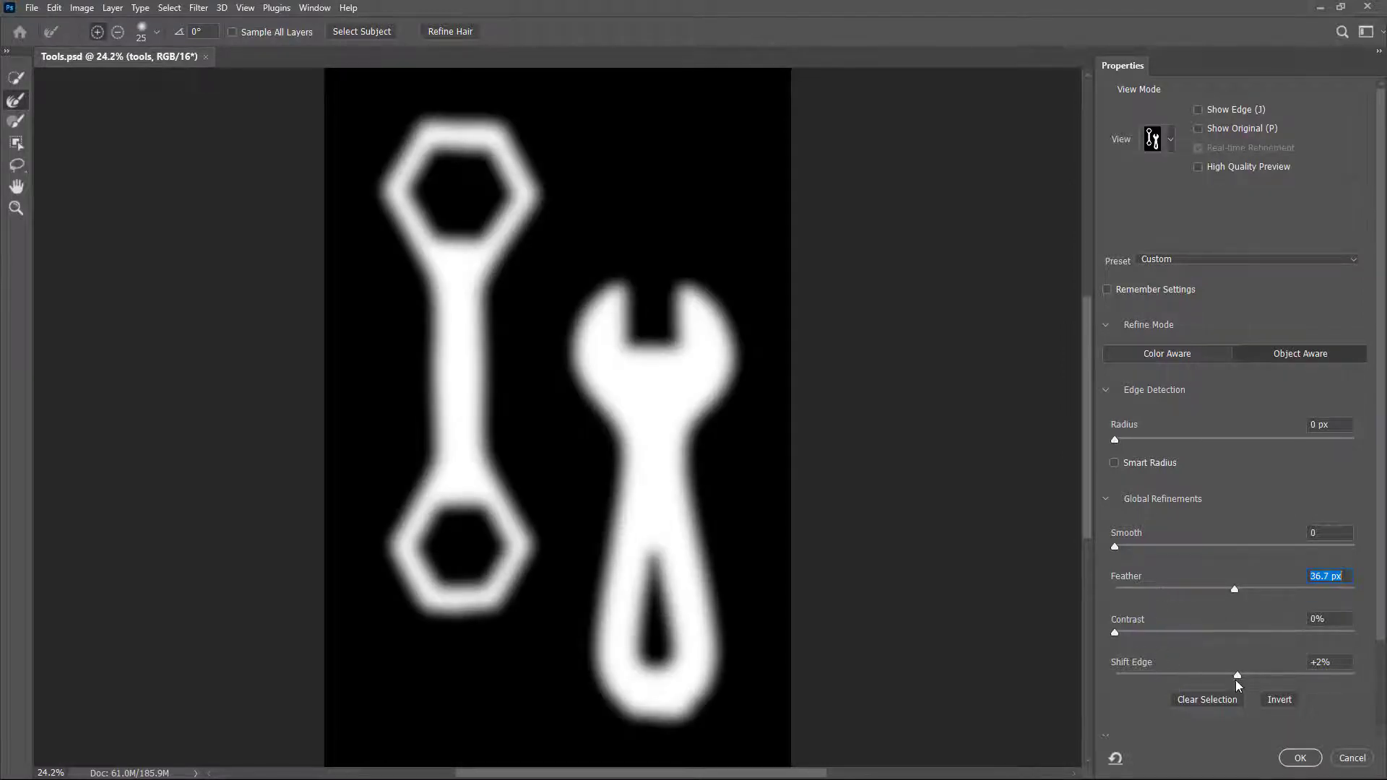
drag(1236, 674, 1133, 644)
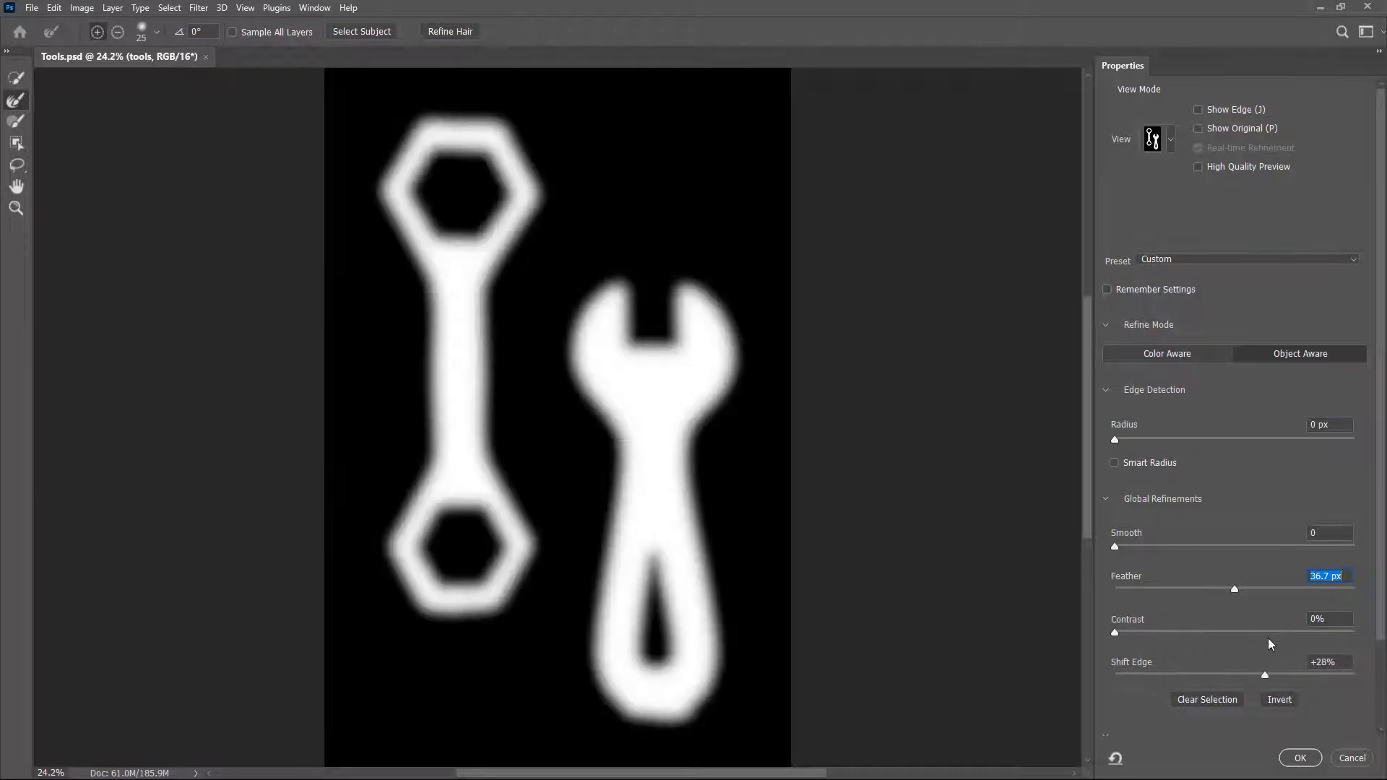
mouse_move(1132, 644)
mouse_down()
mouse_move(1324, 659)
mouse_move(1235, 644)
mouse_up()
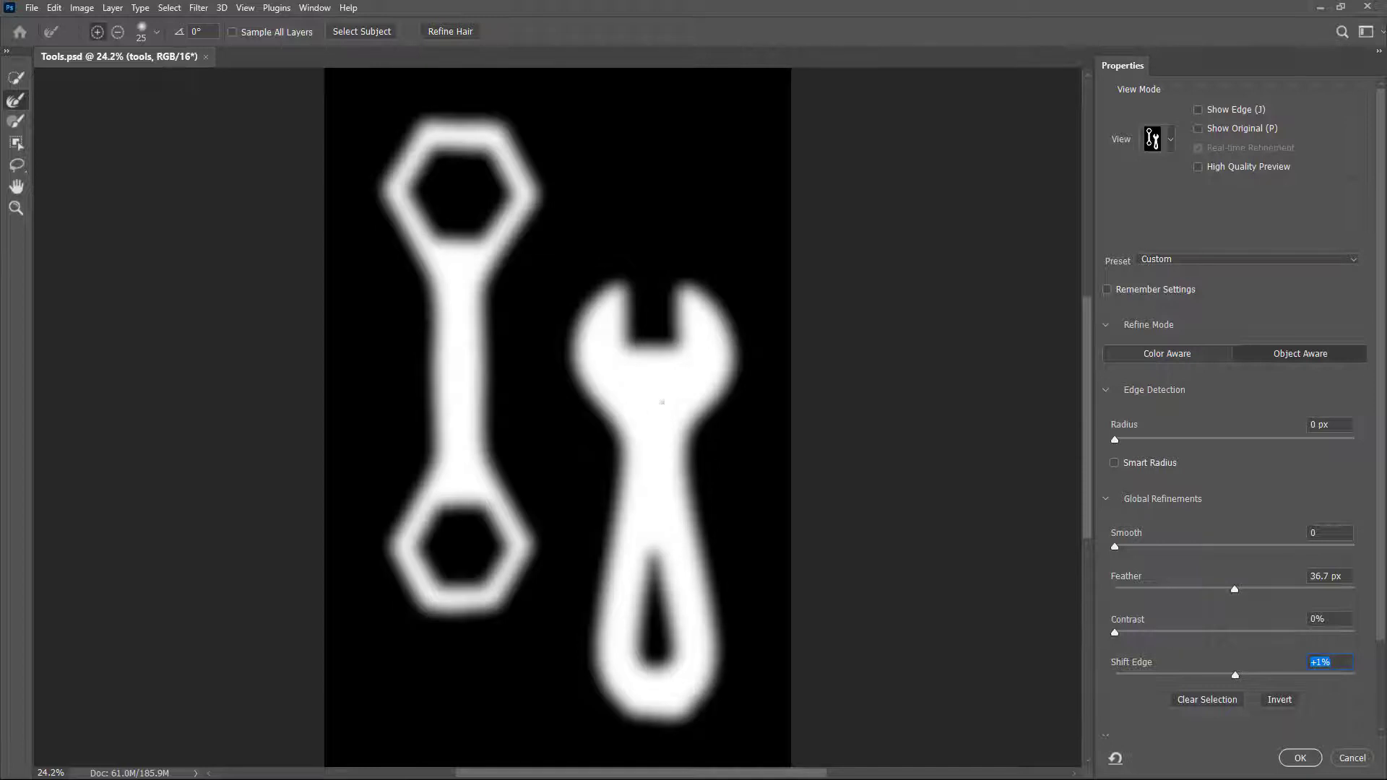
Preview the tools over the paper and pull Shift Edge inward to about -59%.
click(1168, 143)
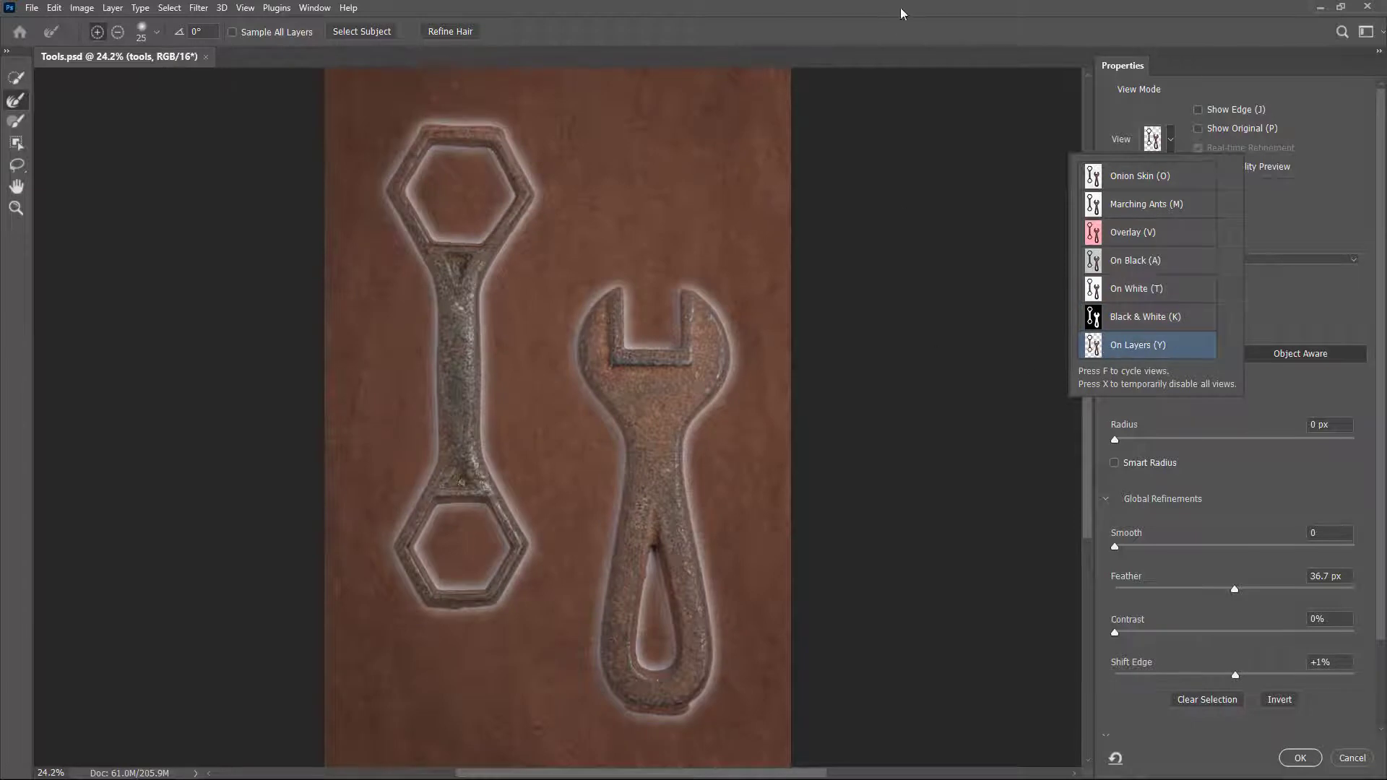
click(1136, 347)
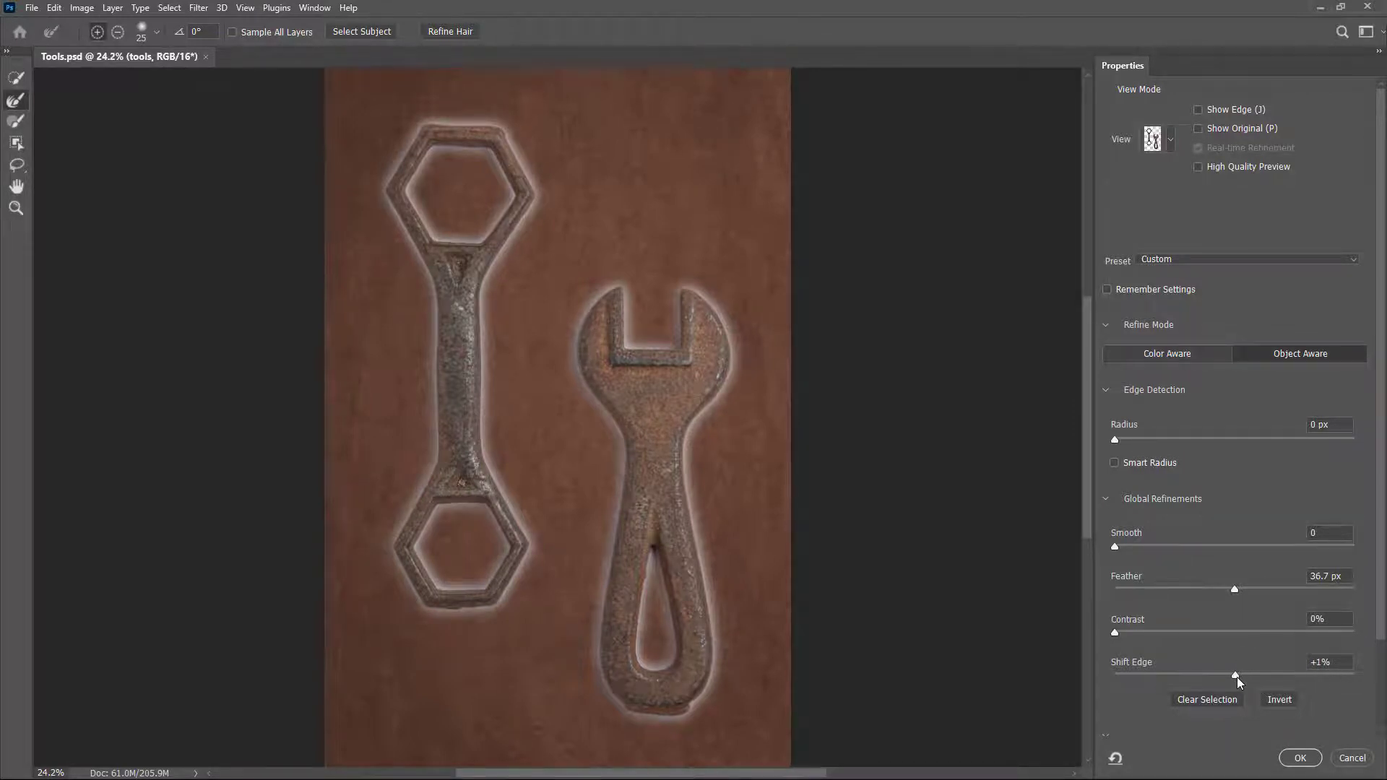
drag(1236, 676, 1197, 660)
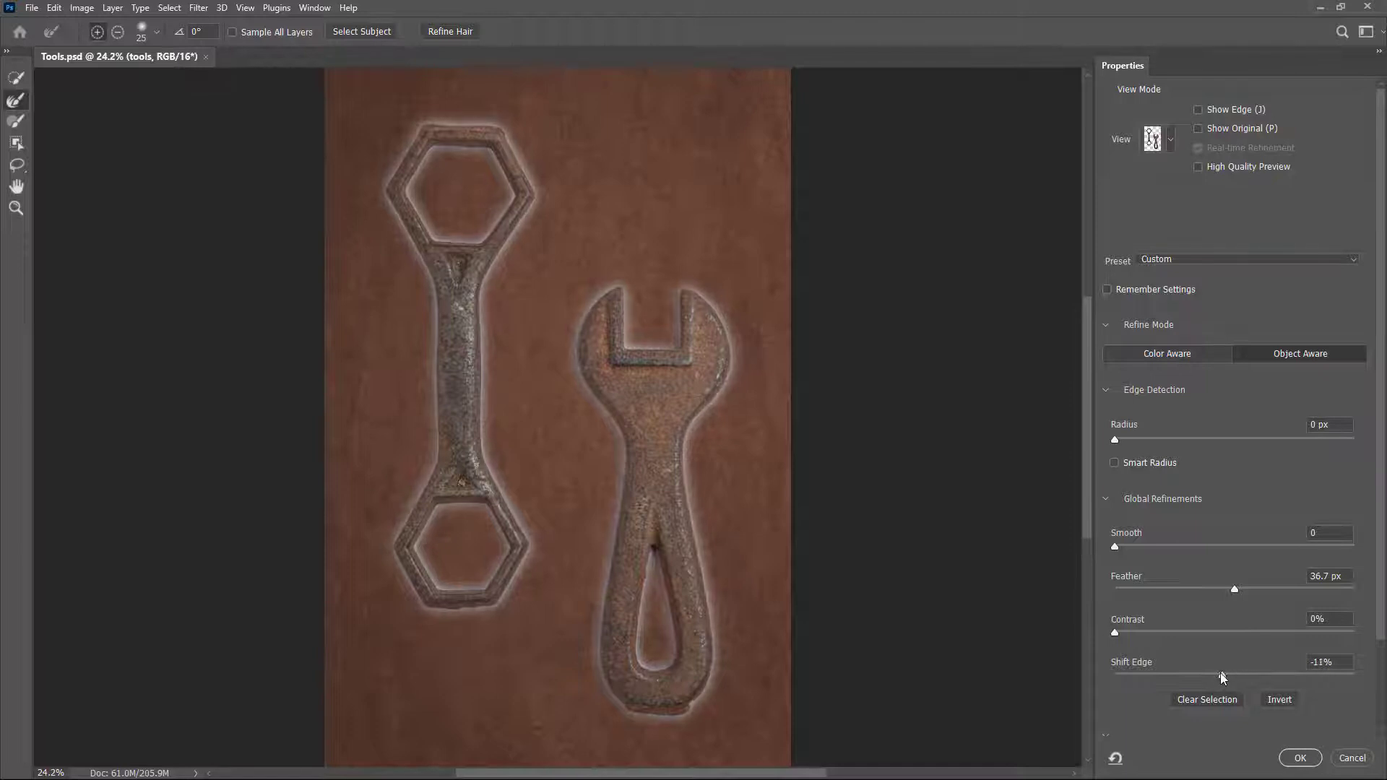
drag(1195, 661, 1167, 653)
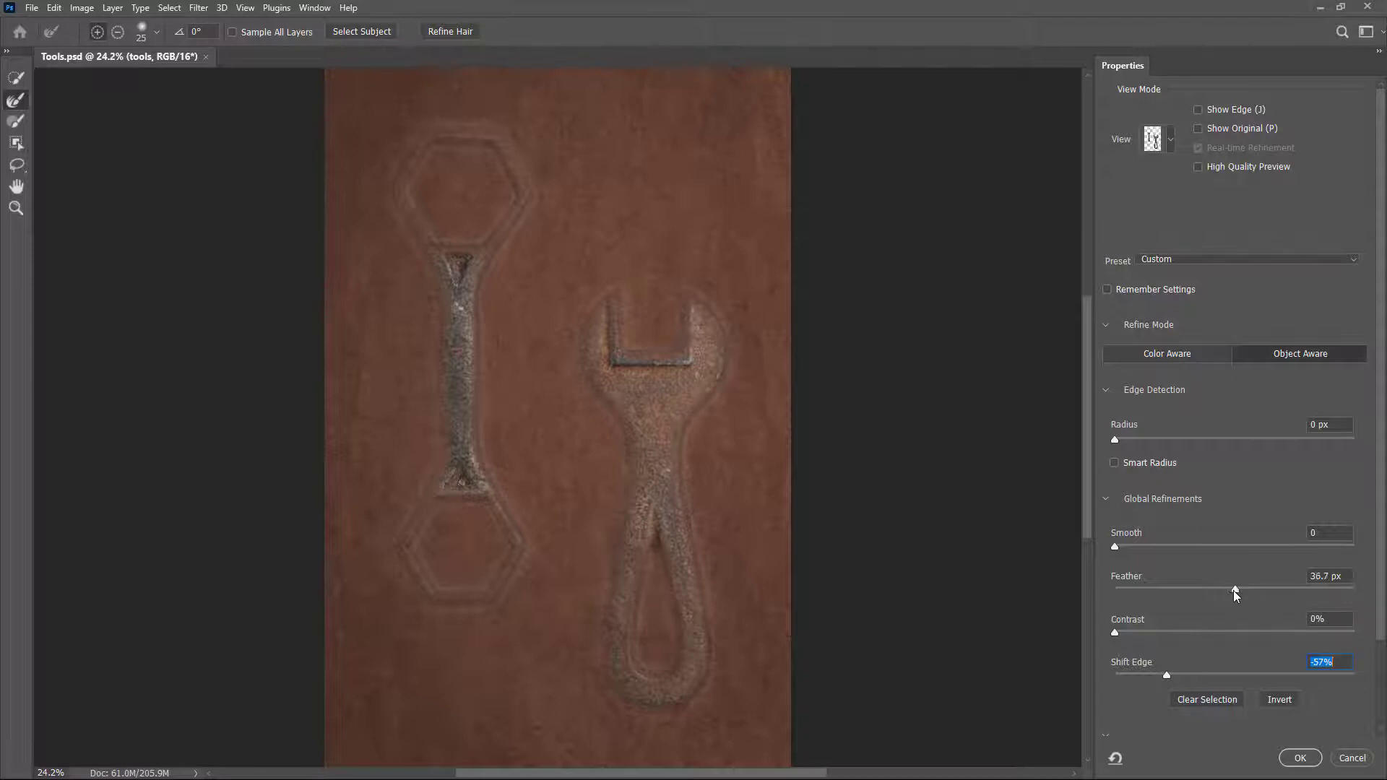
Set Feather to 6.7 px and Shift Edge to -100%.
drag(1233, 589, 1171, 587)
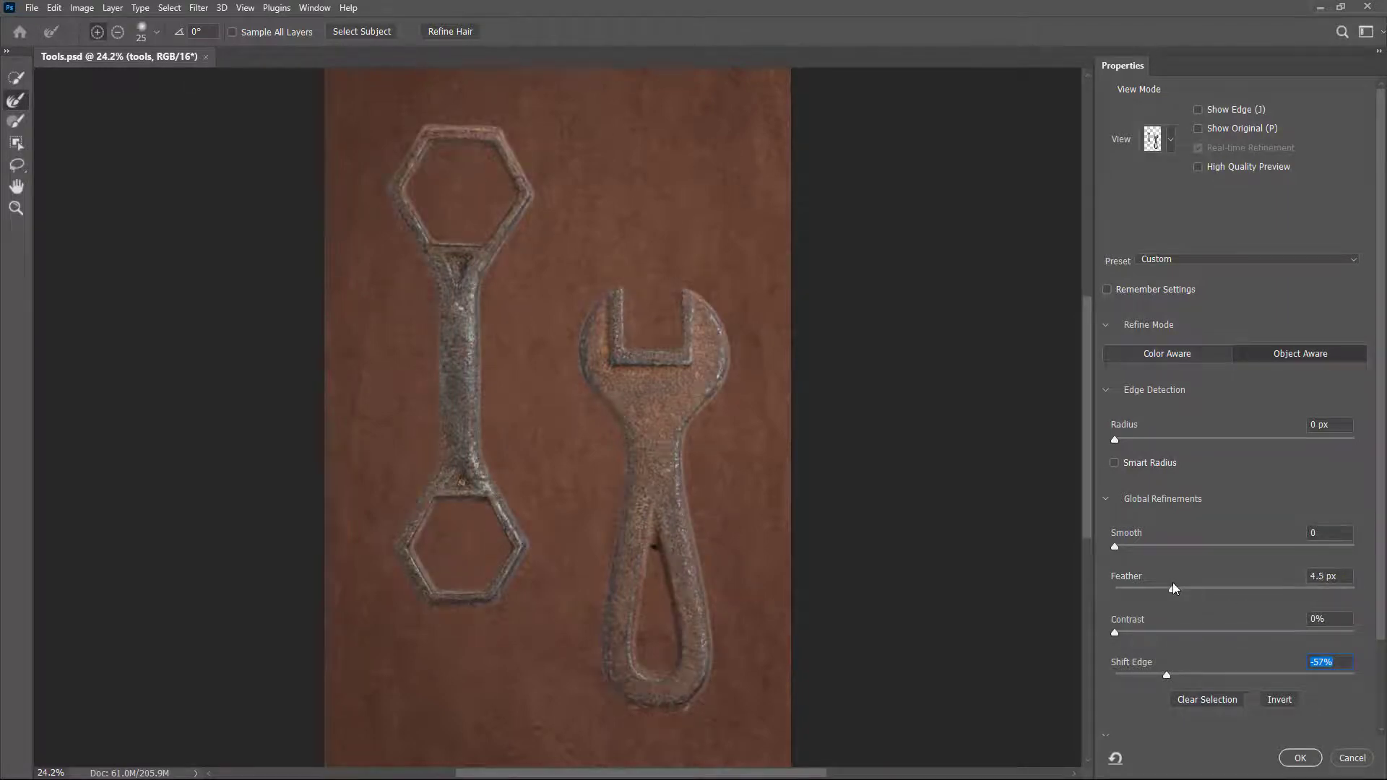
drag(1162, 586, 1171, 586)
click(1183, 585)
mouse_move(1167, 675)
mouse_down()
mouse_move(1190, 675)
mouse_move(1142, 656)
mouse_move(1102, 667)
mouse_up()
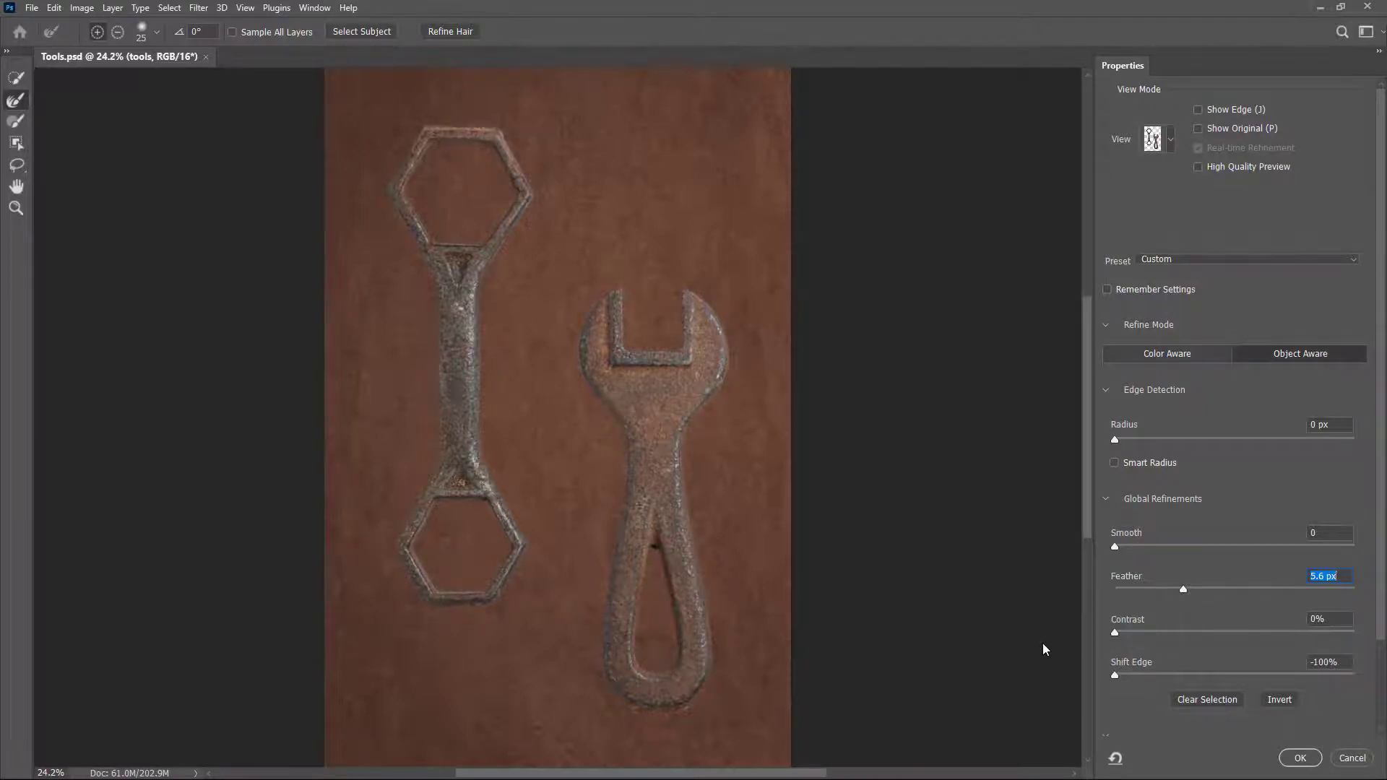
key(Tab)
key(Tab)
drag(1148, 580, 1177, 563)
drag(1200, 567, 1198, 566)
drag(1187, 567, 1191, 565)
Set Output To Layer Mask in Output Settings and apply the refinement to the tools layer.
scroll(1190, 734, down, 1)
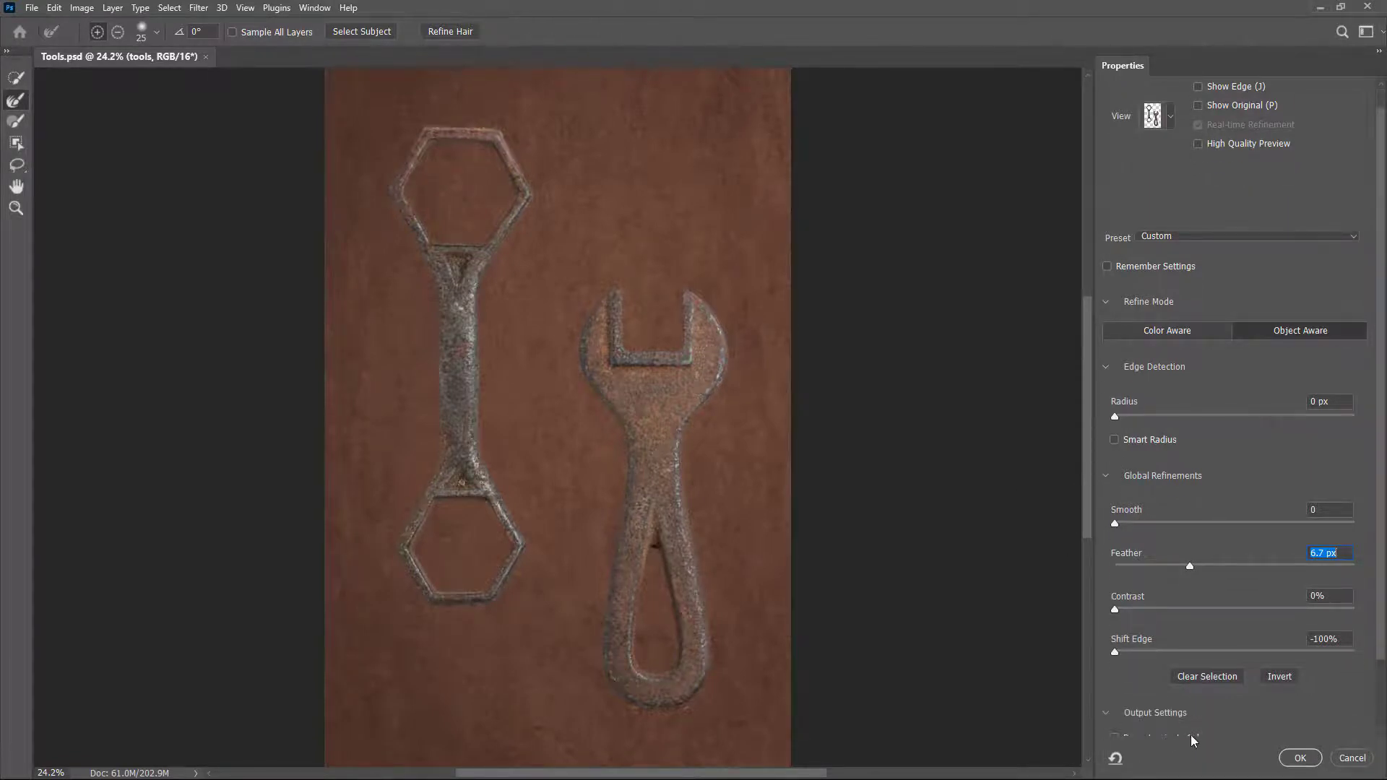
scroll(1198, 730, down, 1)
scroll(1197, 730, down, 1)
scroll(1208, 692, down, 1)
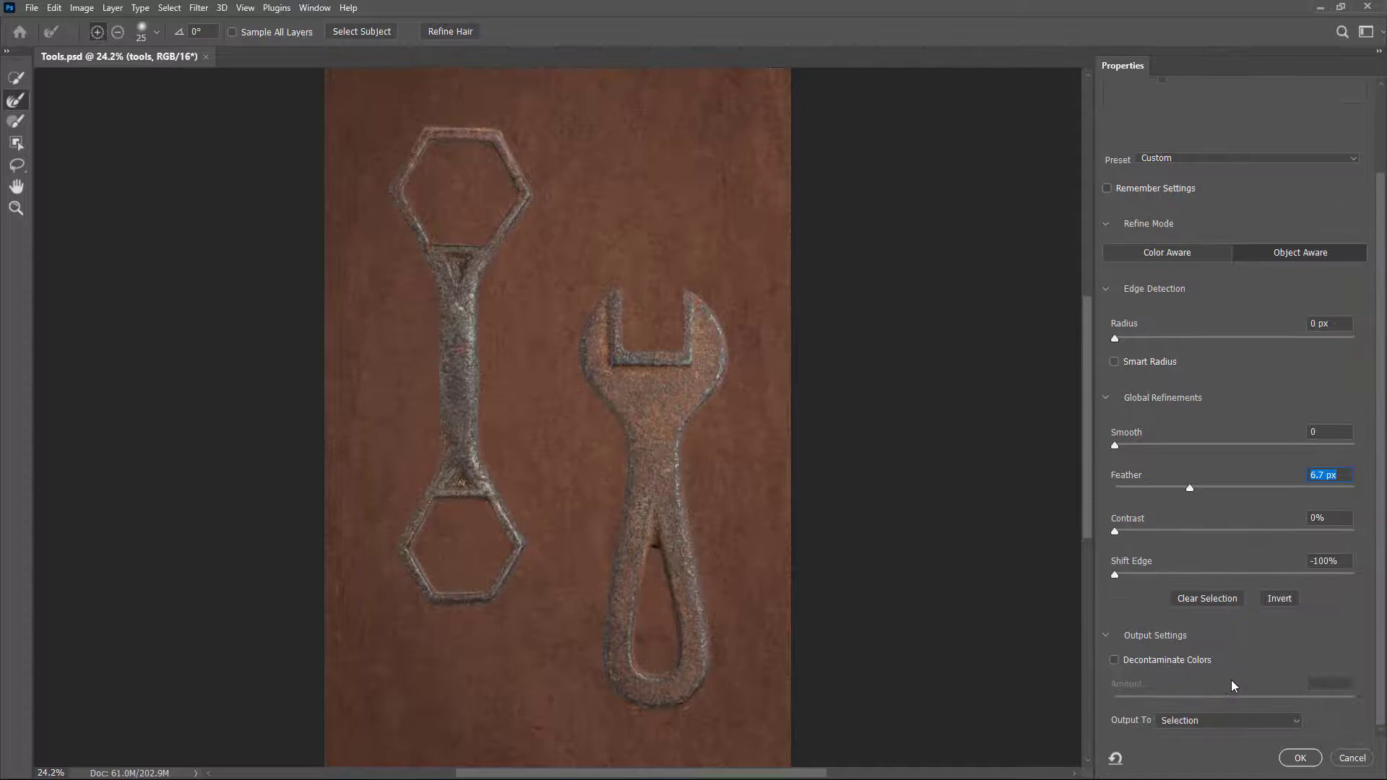
click(1206, 721)
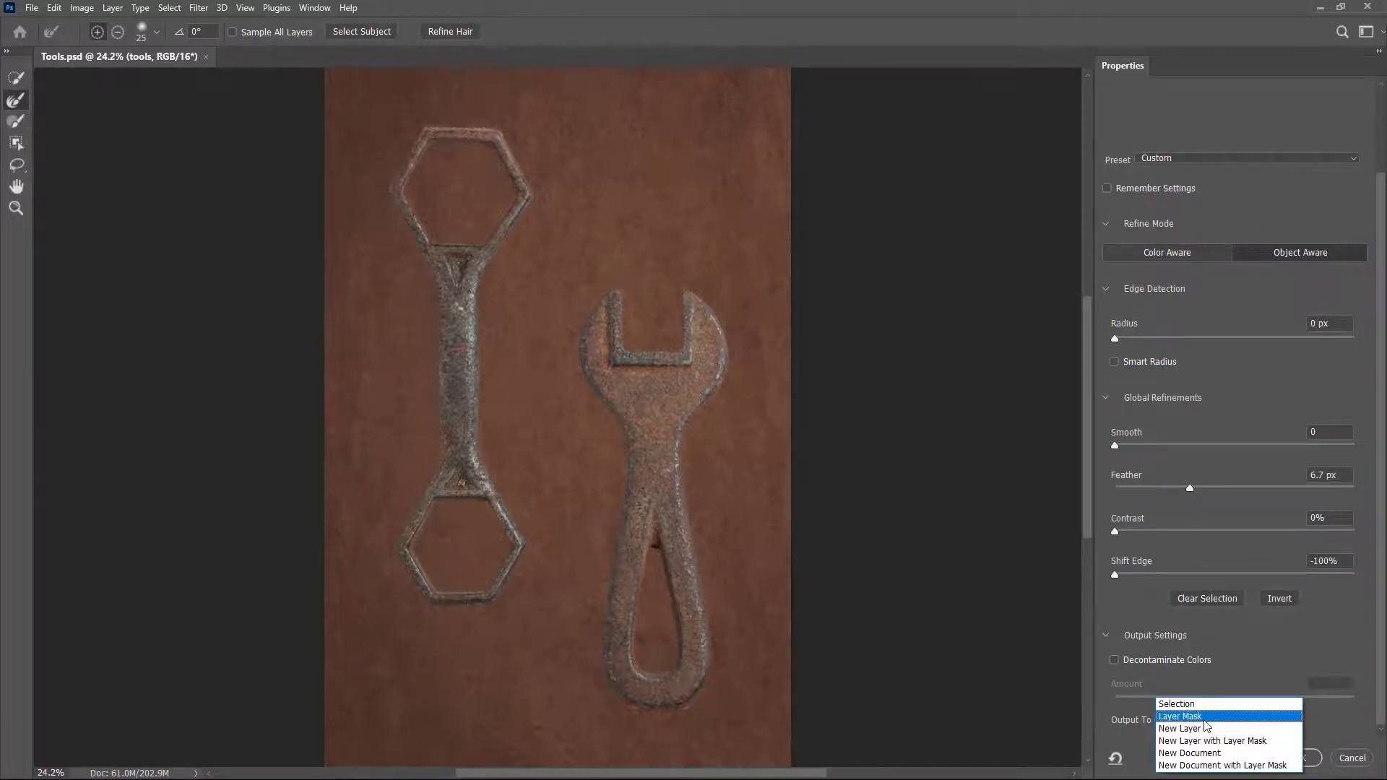
click(1199, 716)
click(1299, 759)
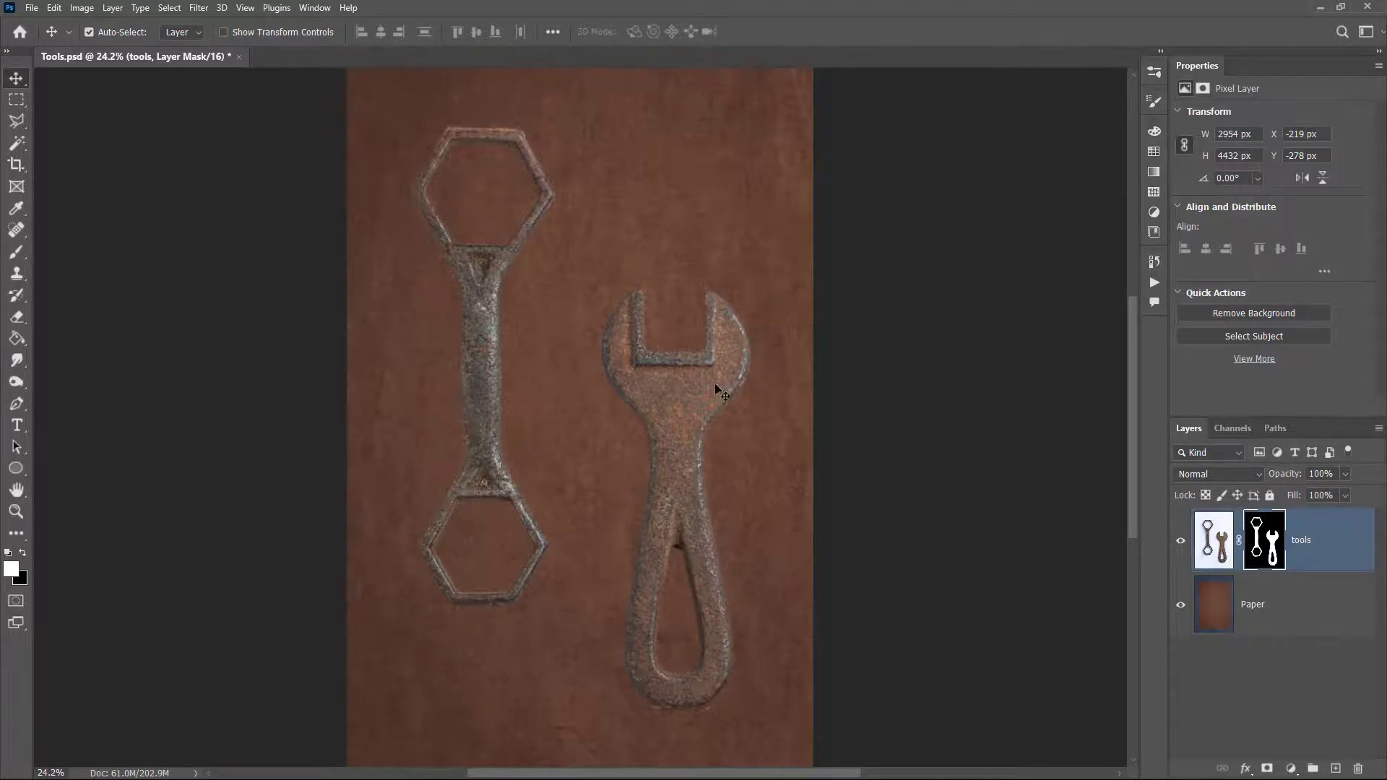
Add a Drop Shadow to the tools layer pixels and reset it to defaults (Multiply, 35%).
click(1213, 541)
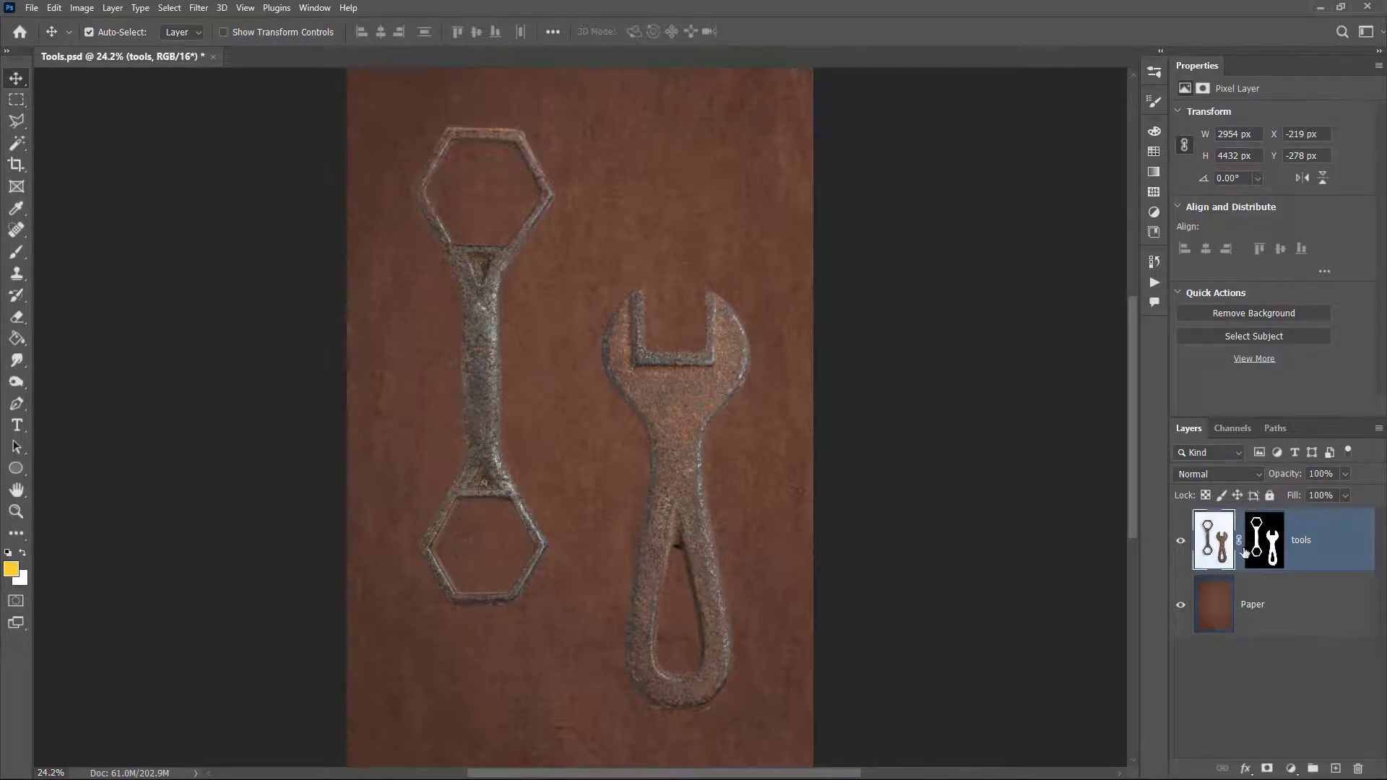
click(1247, 767)
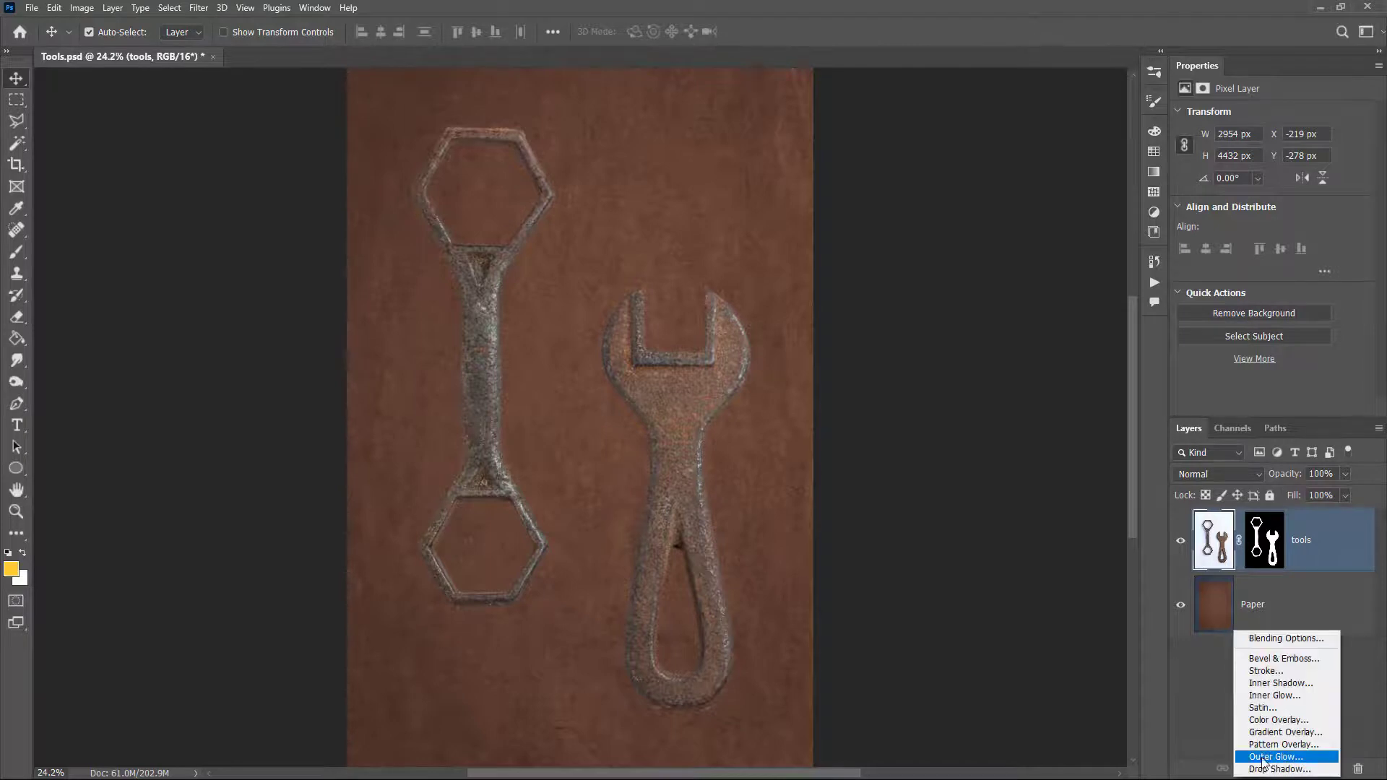
click(1286, 769)
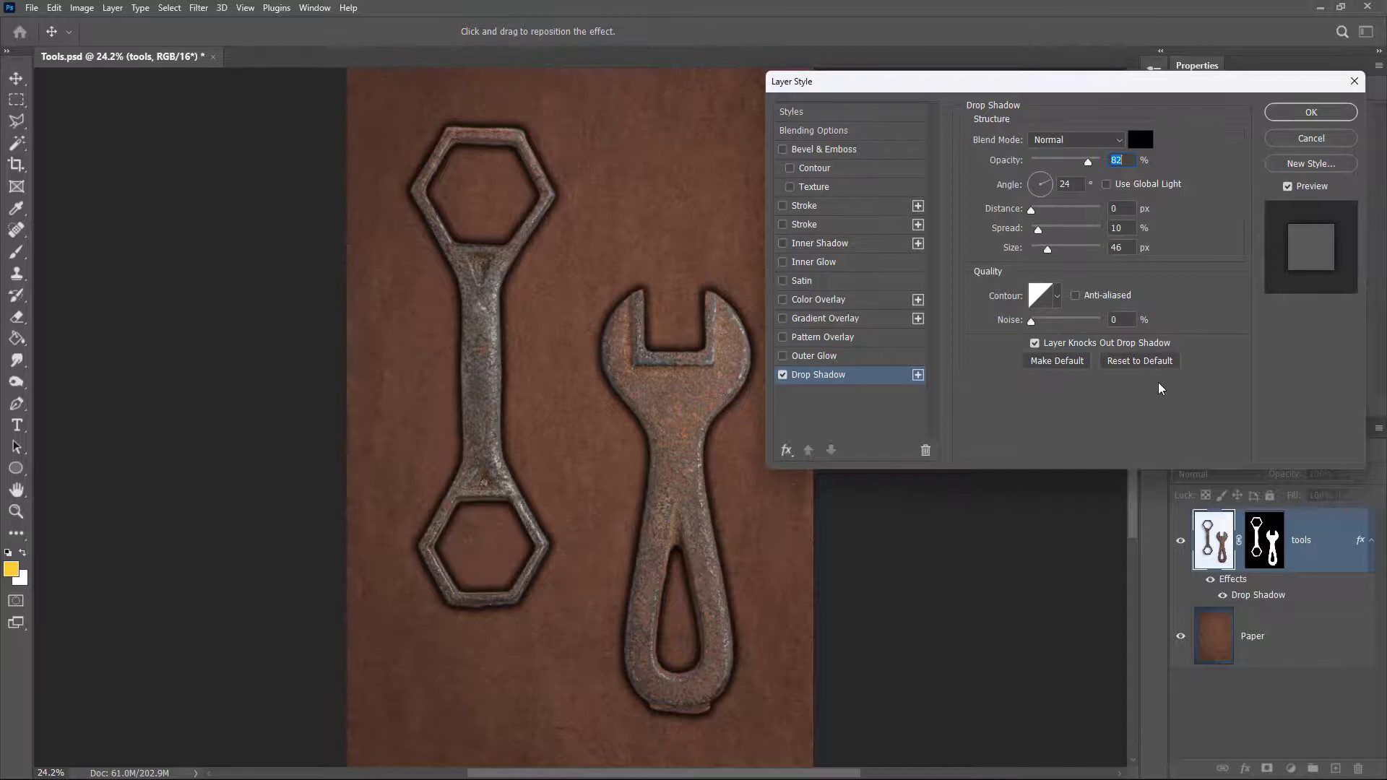
click(1139, 361)
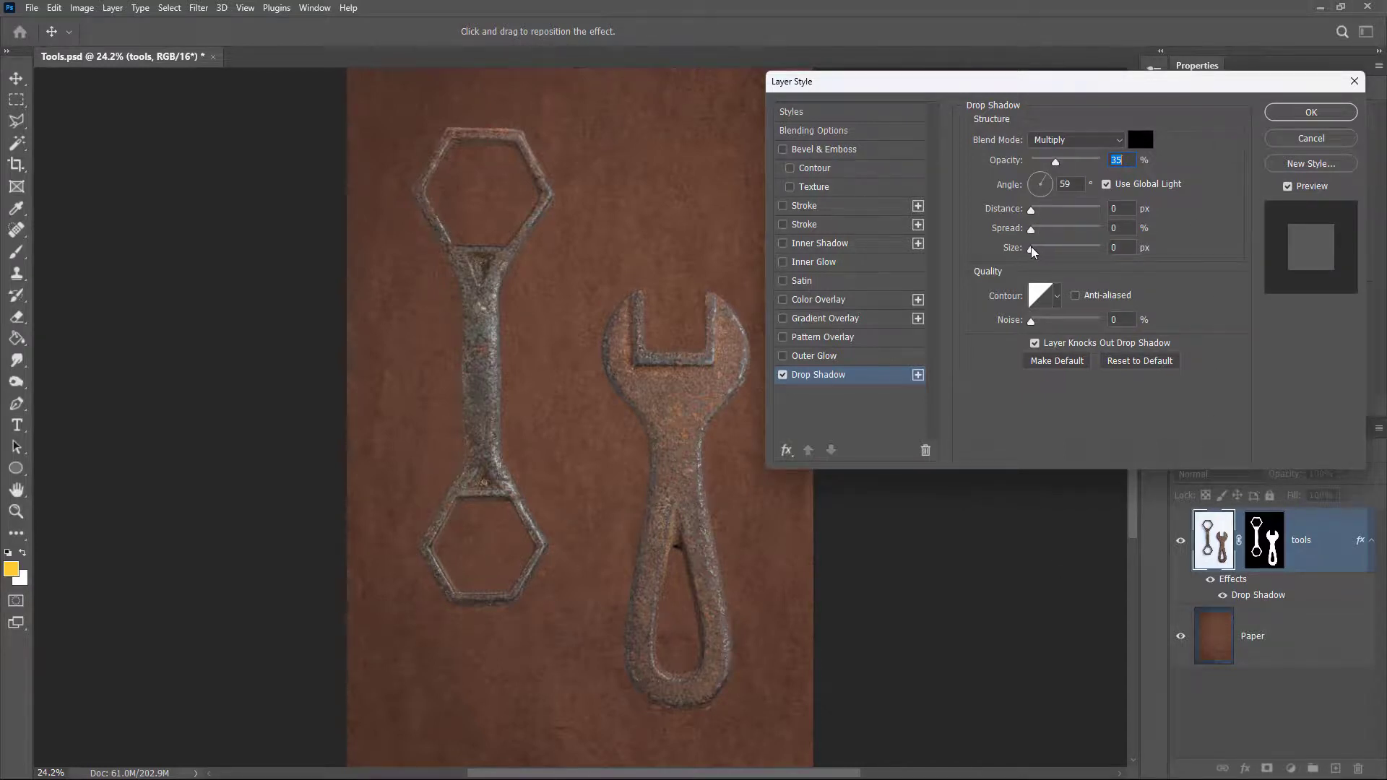
Set the drop shadow to about 43 px size, 47% opacity, 47° angle, offset farther below.
mouse_move(1031, 247)
mouse_down()
mouse_move(1050, 251)
mouse_move(1054, 220)
mouse_up()
drag(1053, 164, 1088, 177)
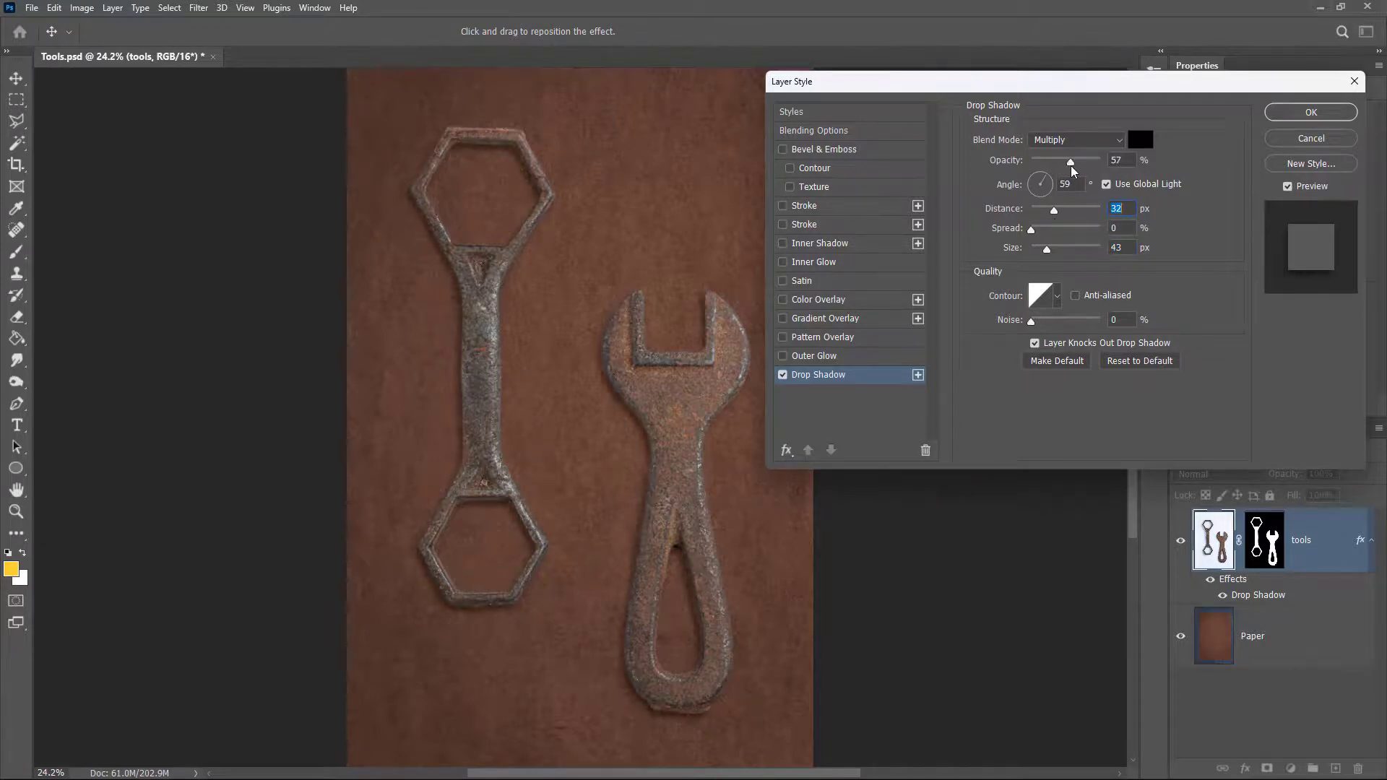
drag(1088, 177, 1053, 177)
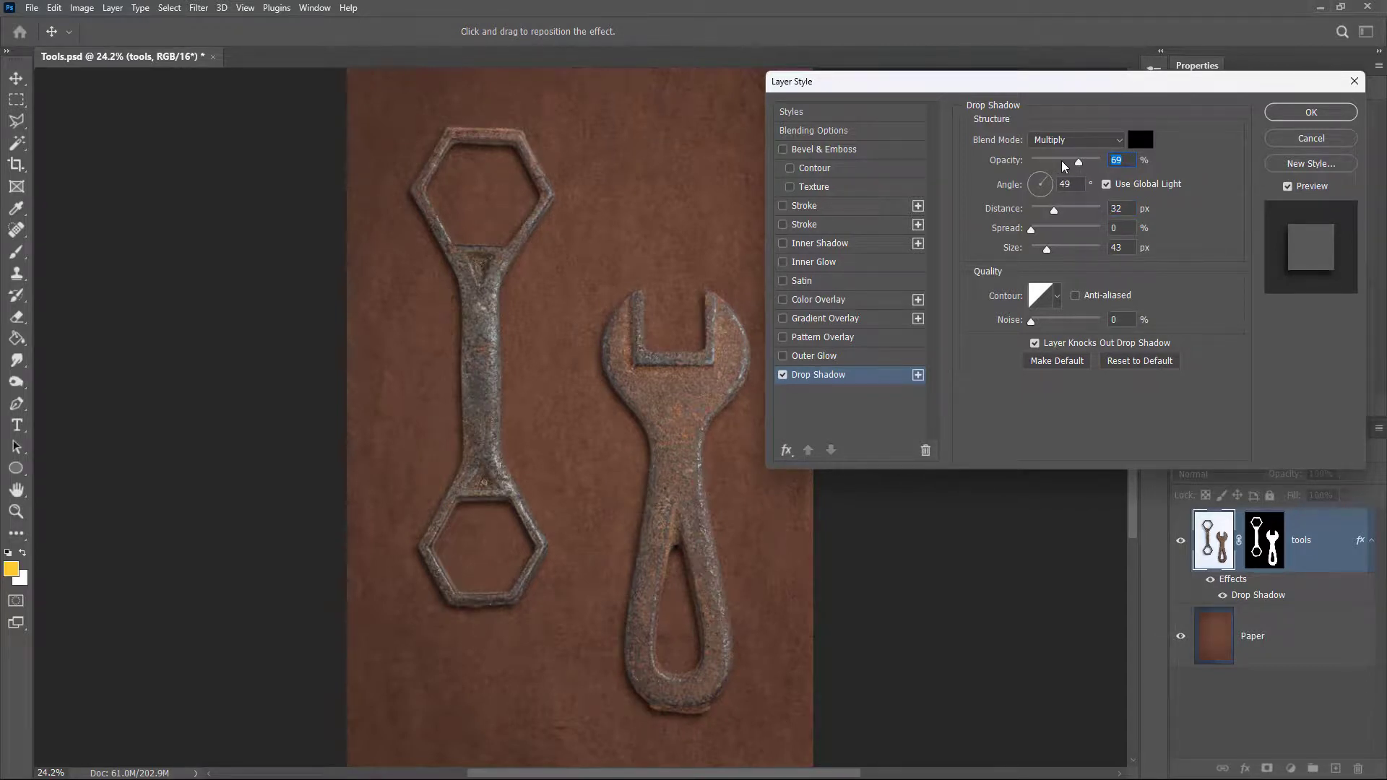
drag(1058, 165, 1062, 167)
key(Tab)
drag(1078, 164, 1065, 169)
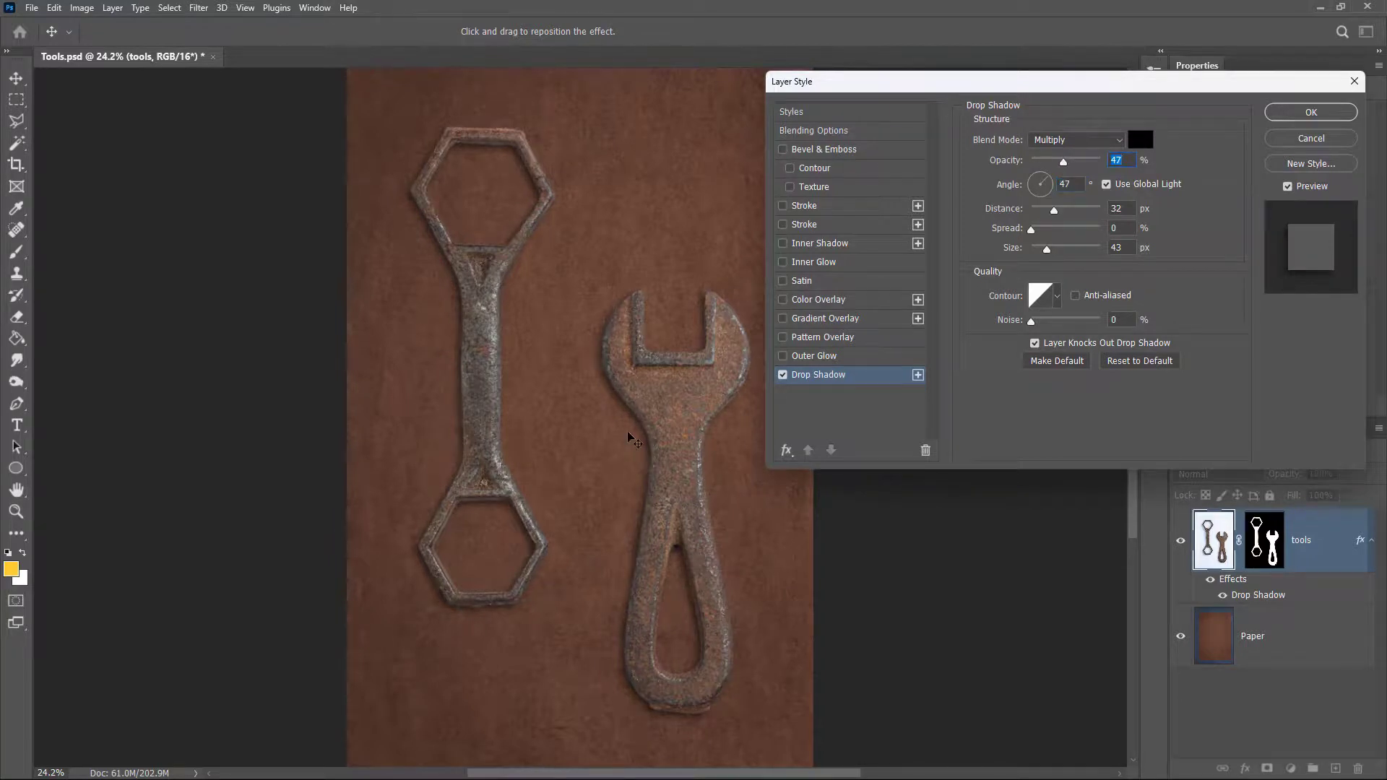
mouse_move(642, 434)
mouse_down()
mouse_move(588, 463)
mouse_move(643, 435)
mouse_move(629, 433)
mouse_move(643, 442)
mouse_up()
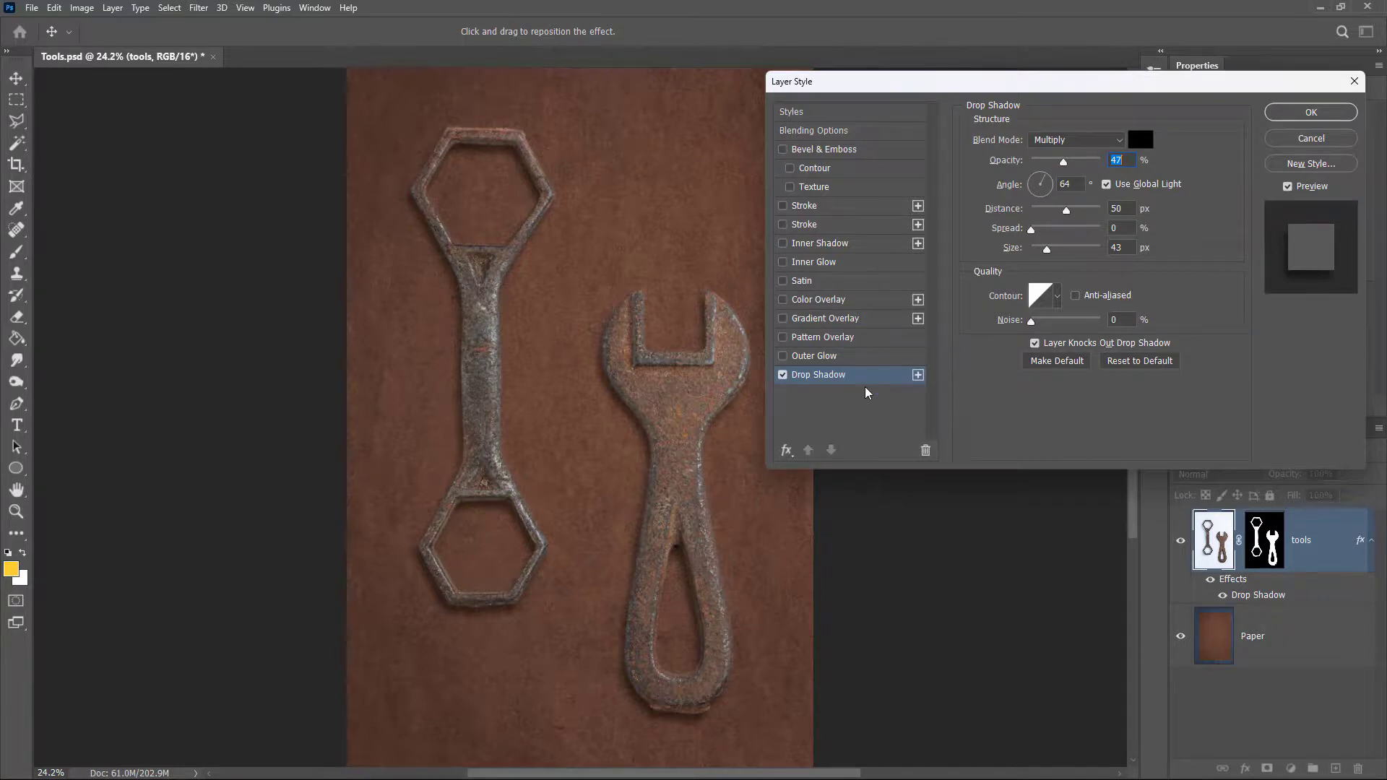
click(1332, 114)
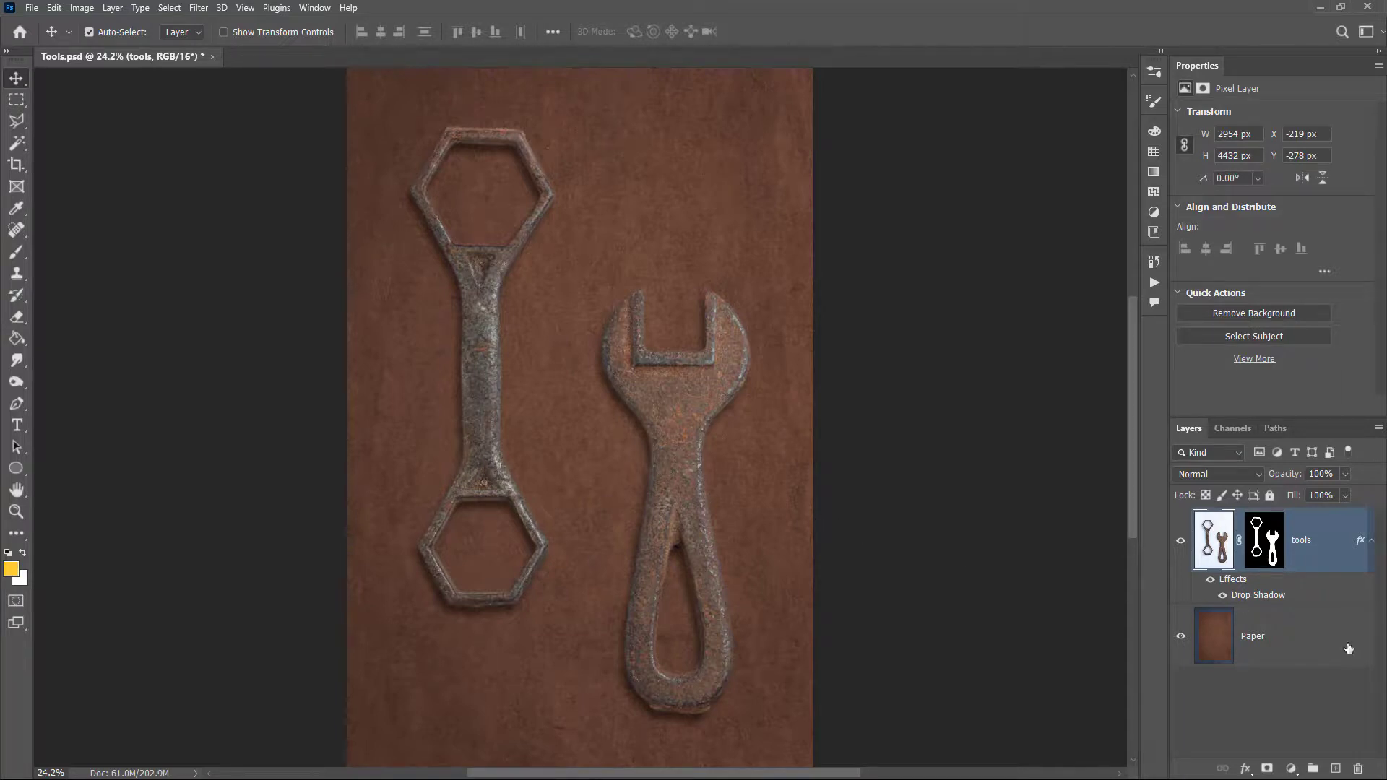
Add a Hue/Saturation adjustment above Paper with Hue -159 and Saturation -34.
click(1304, 650)
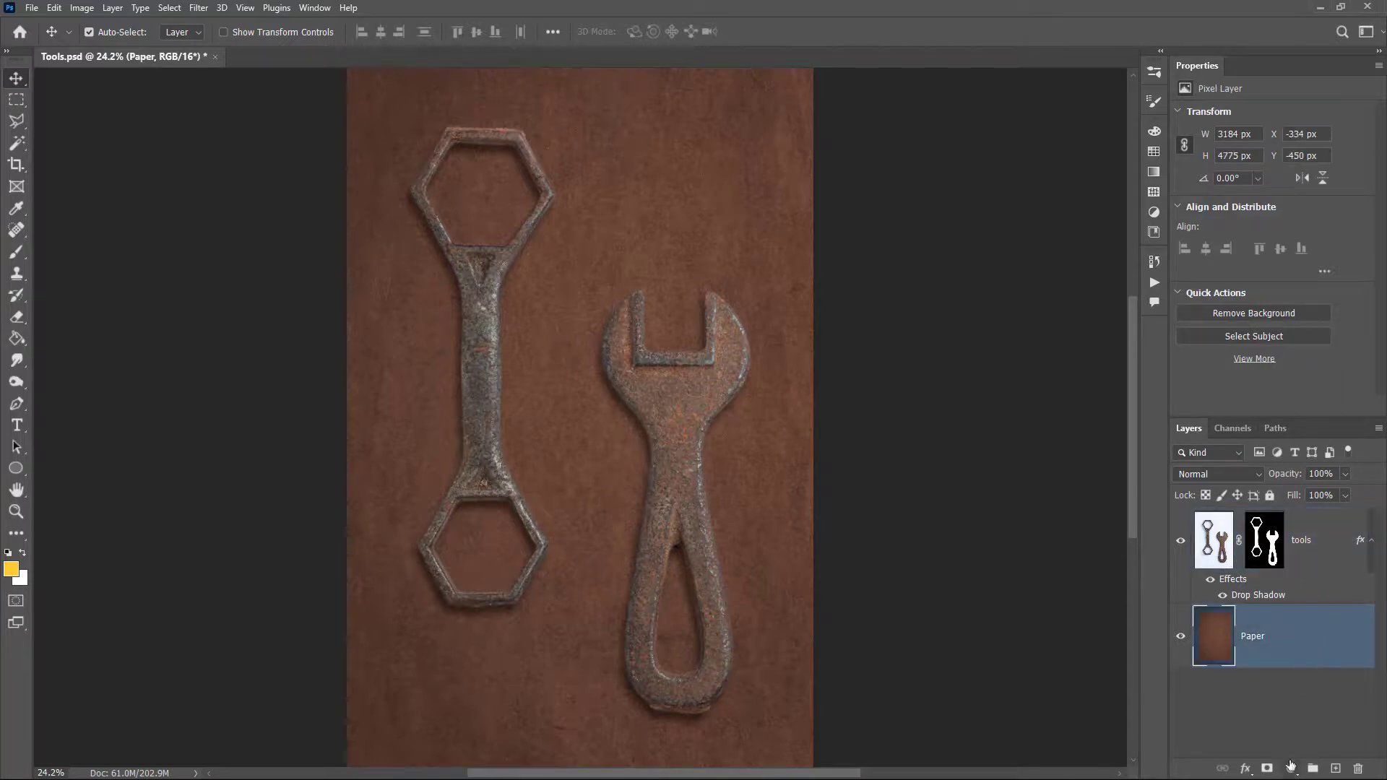
click(1290, 767)
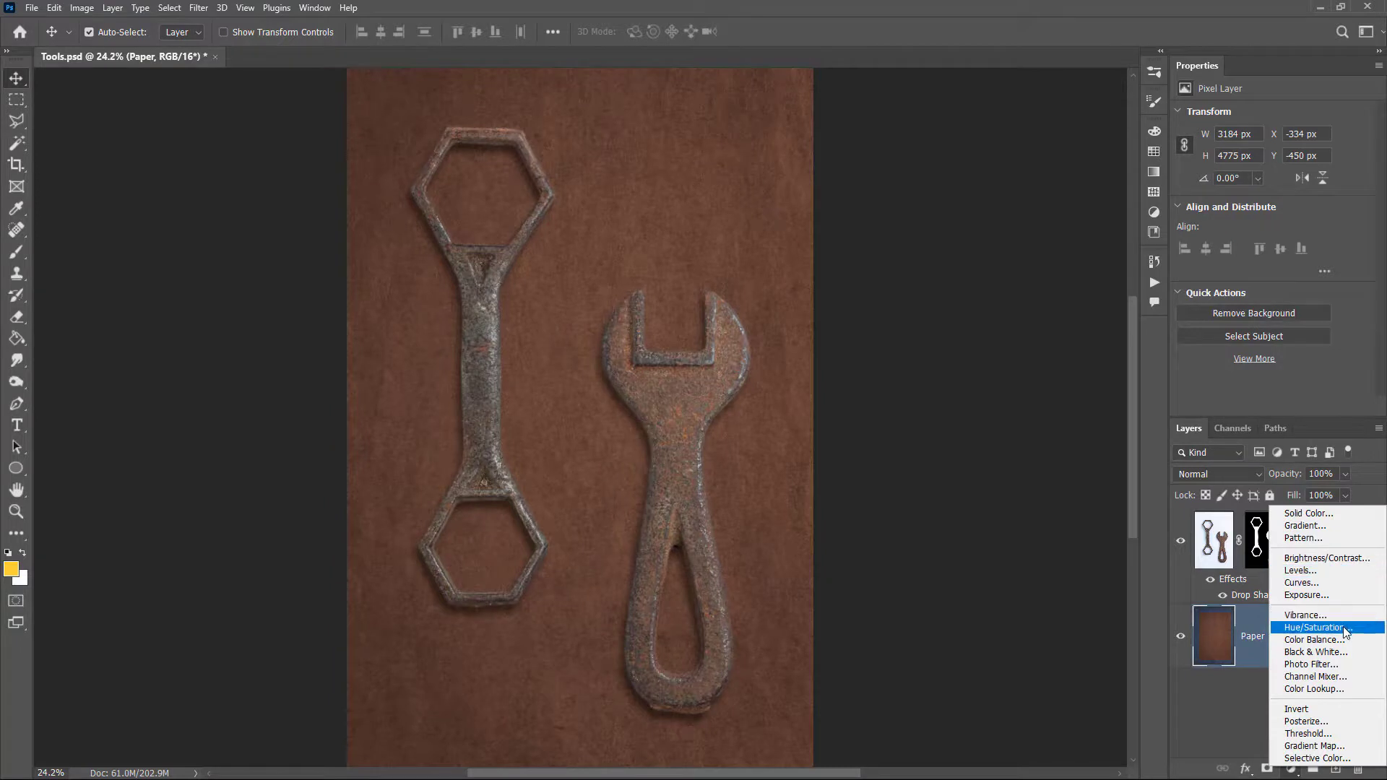
click(1314, 627)
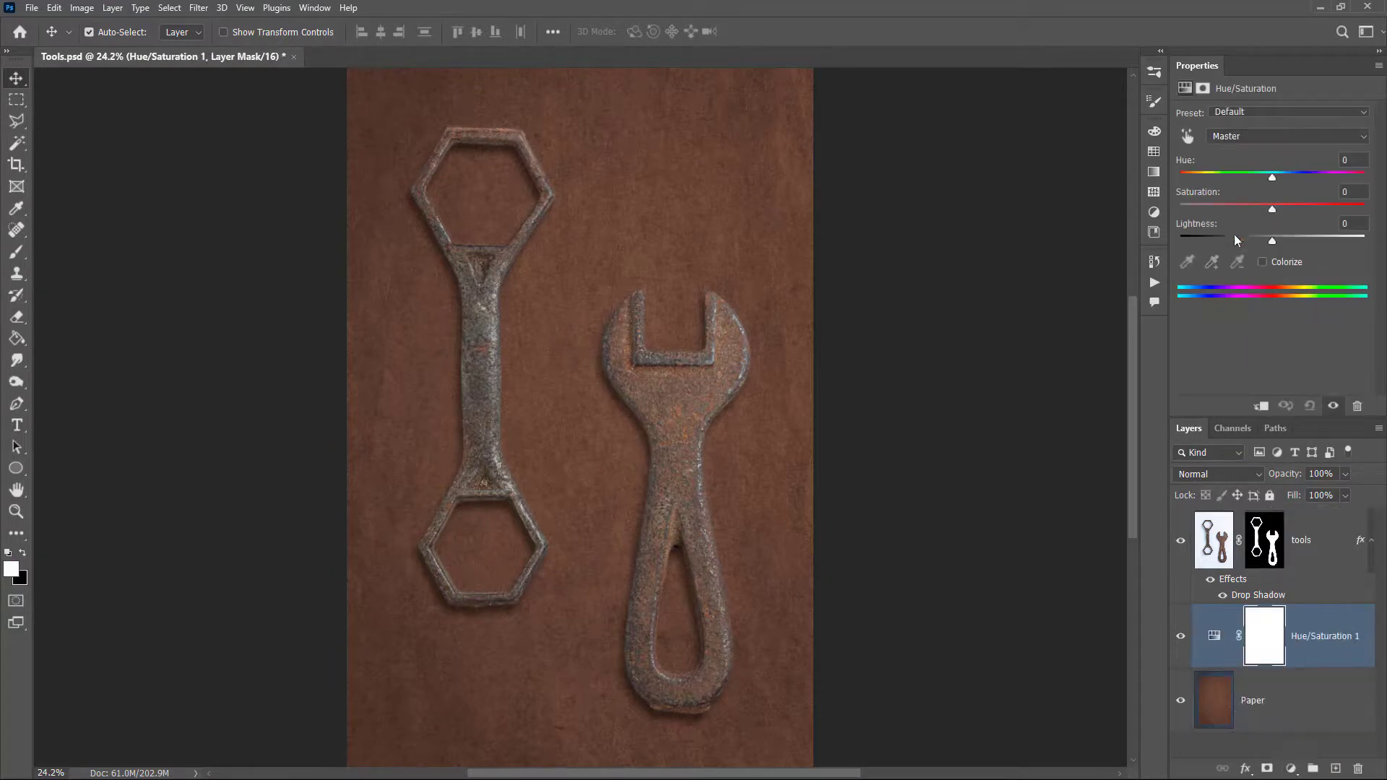
mouse_move(1272, 178)
mouse_down()
mouse_move(1196, 177)
mouse_move(1211, 198)
mouse_move(1187, 197)
mouse_up()
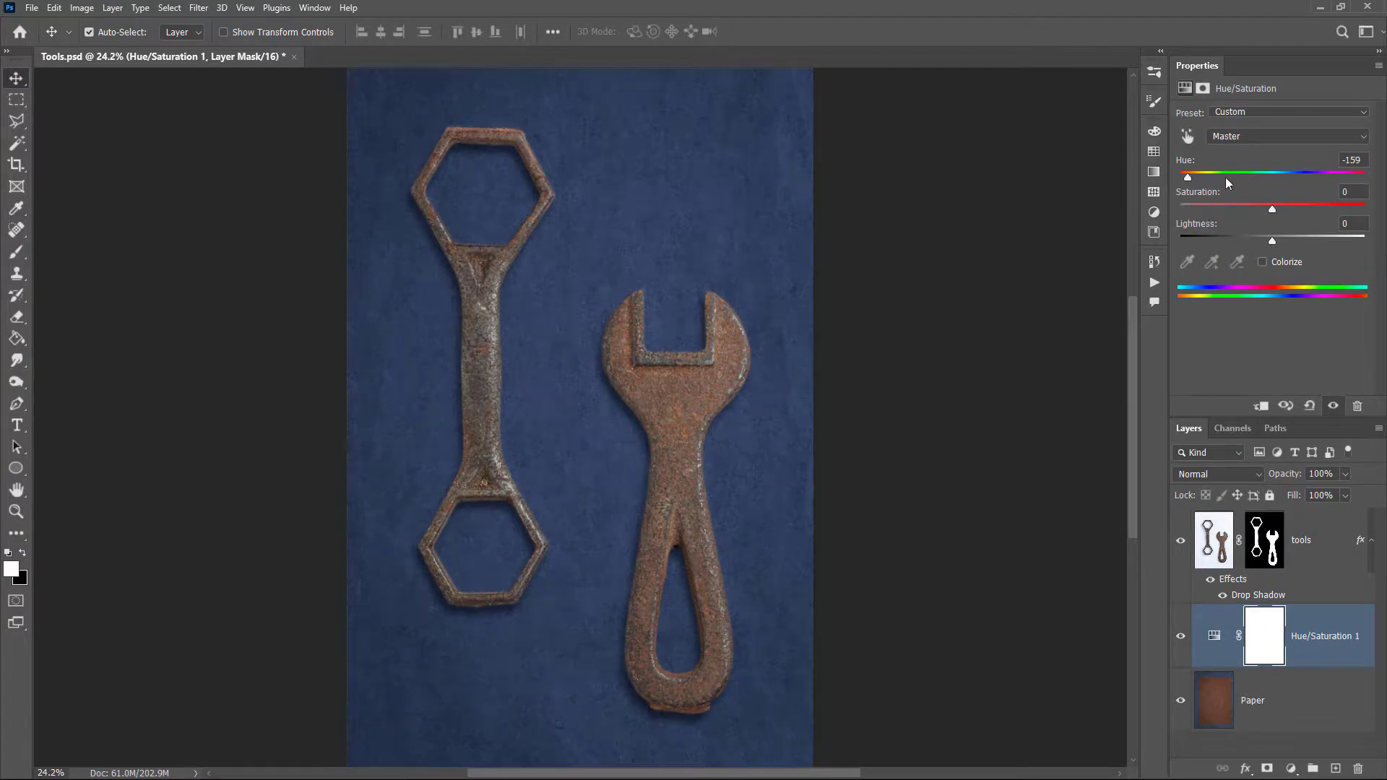
mouse_move(1269, 209)
mouse_down()
mouse_move(1224, 208)
mouse_move(1238, 206)
mouse_up()
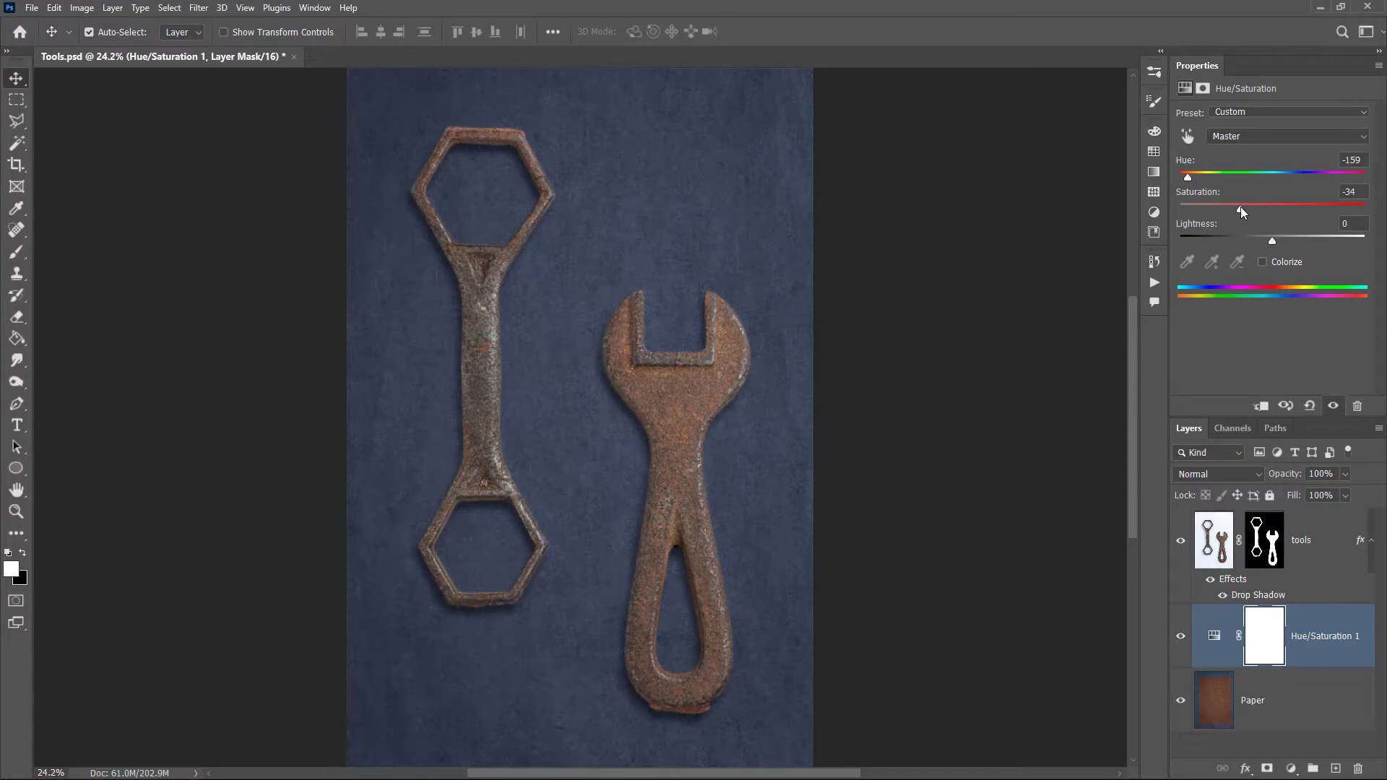